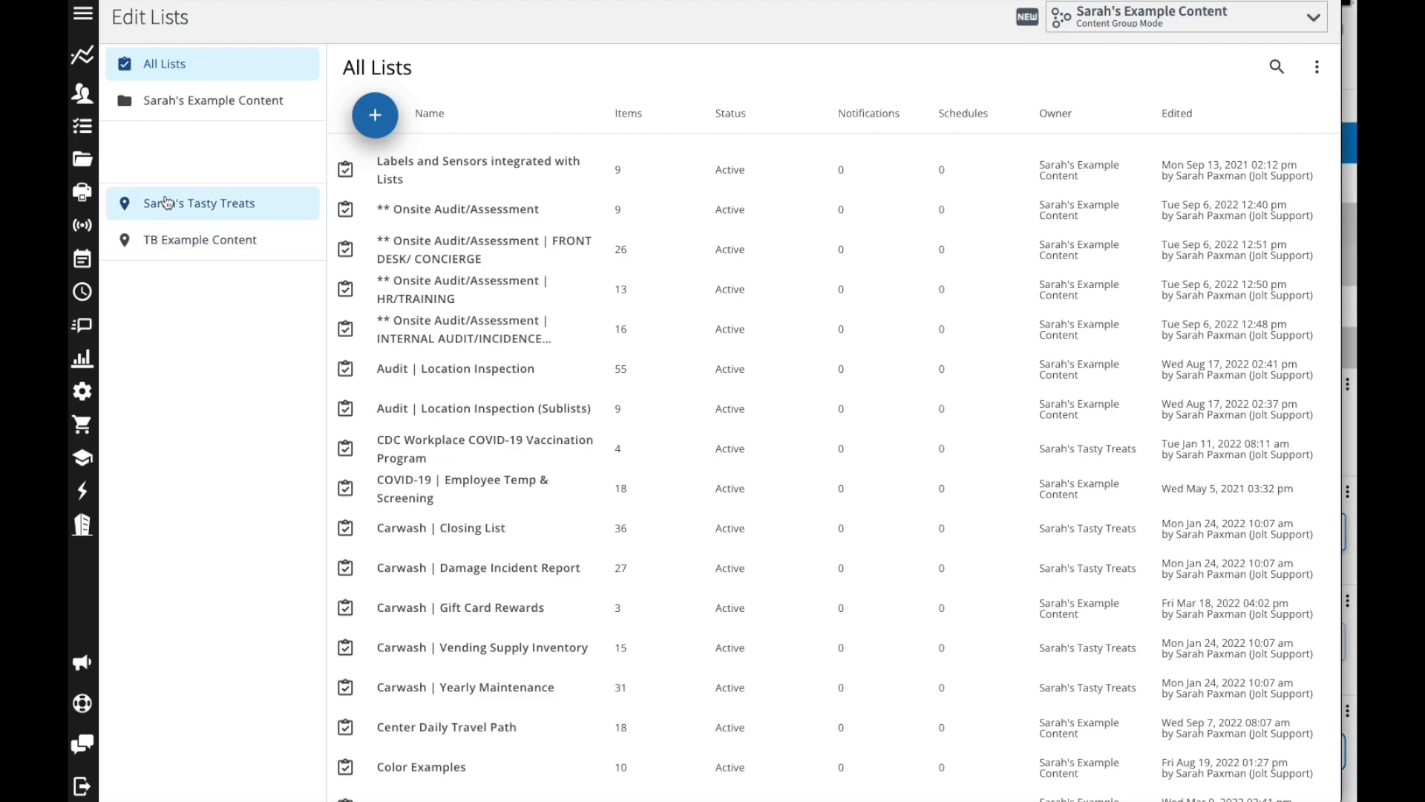
Step: Go to Lists > Edit Lists and open the Color Examples list for editing
{"action": "mouse_move", "coordinate": [93, 147]}
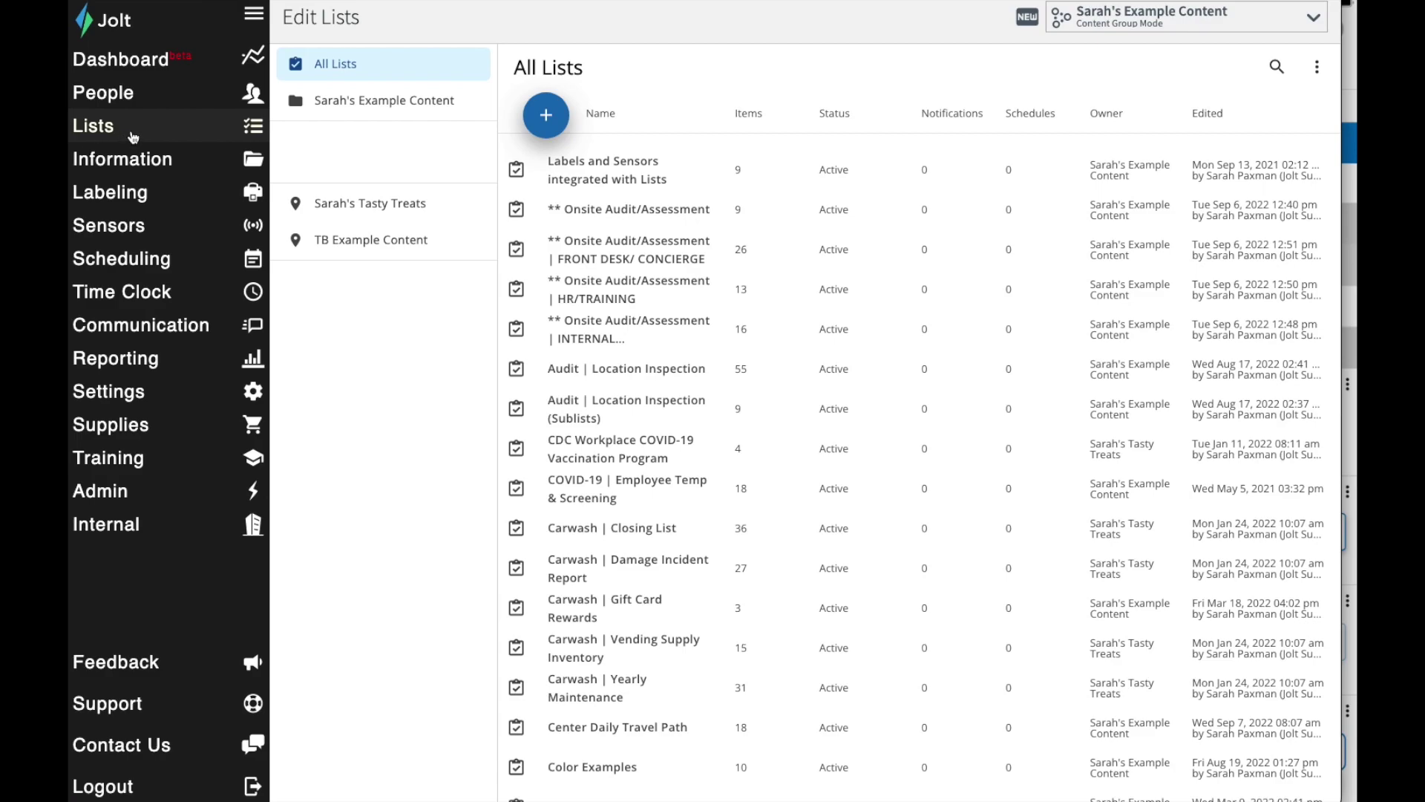
{"action": "left_click", "coordinate": [122, 126]}
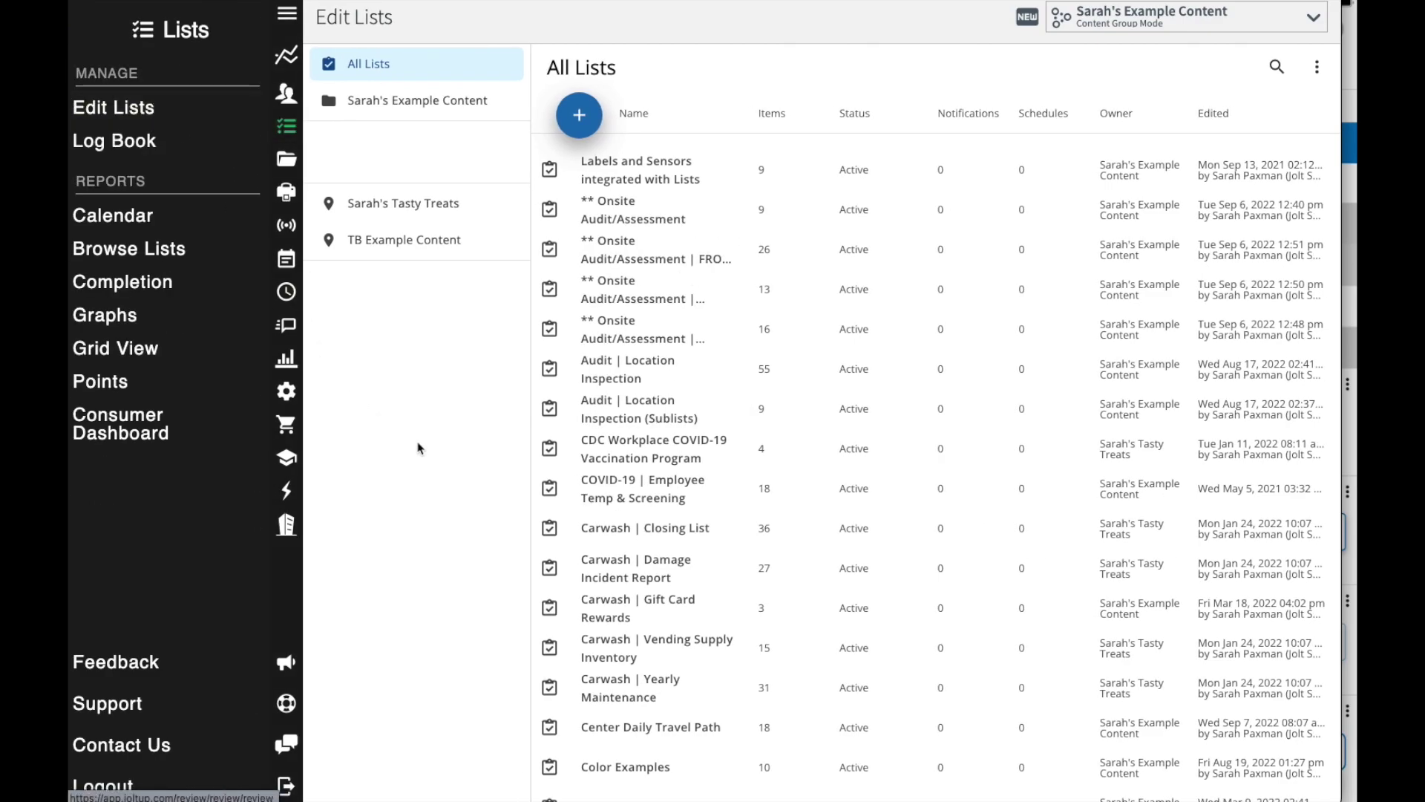
{"action": "left_click", "coordinate": [420, 778]}
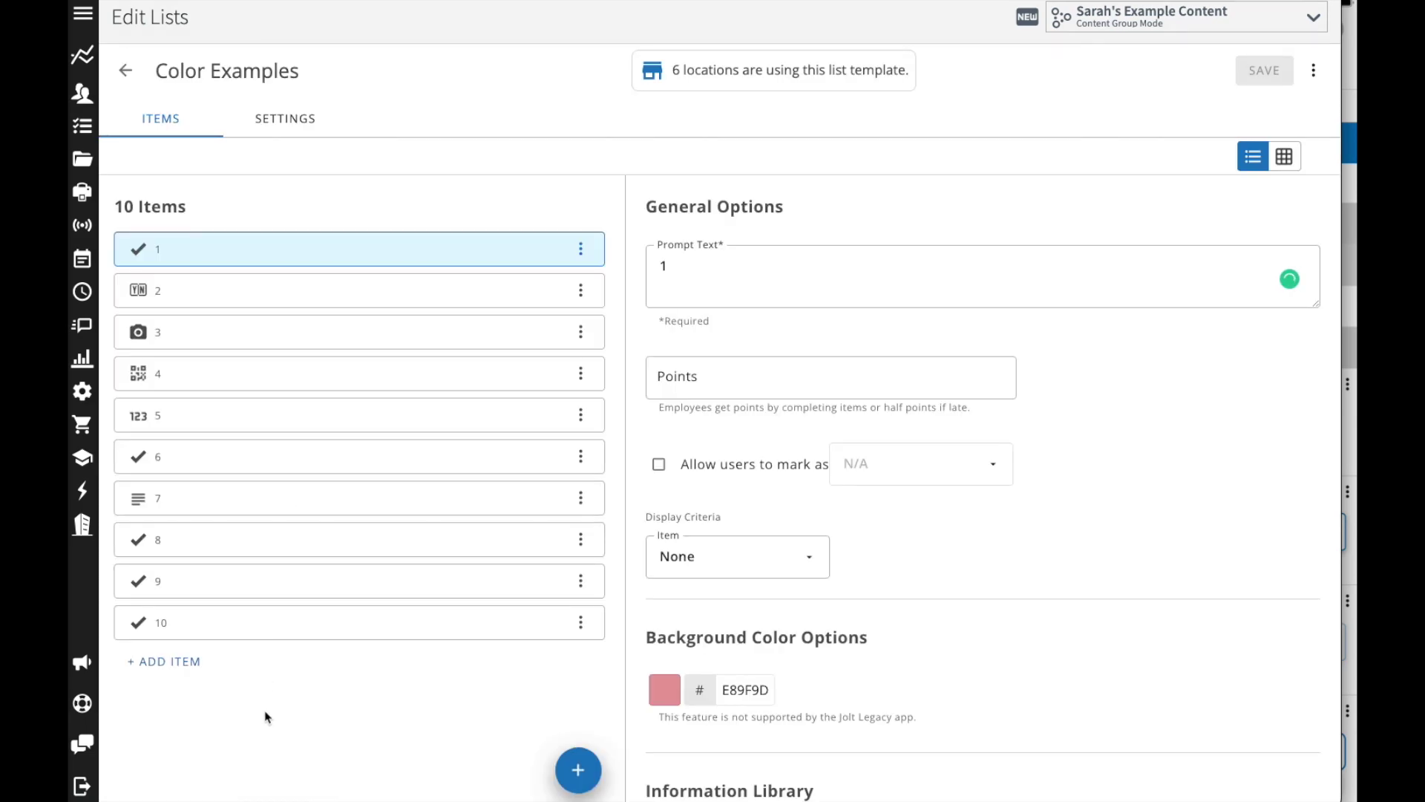
Step: Choose + ADD ITEM under the Color Examples items to bring up the Select an item type dialog
{"action": "left_click", "coordinate": [149, 676]}
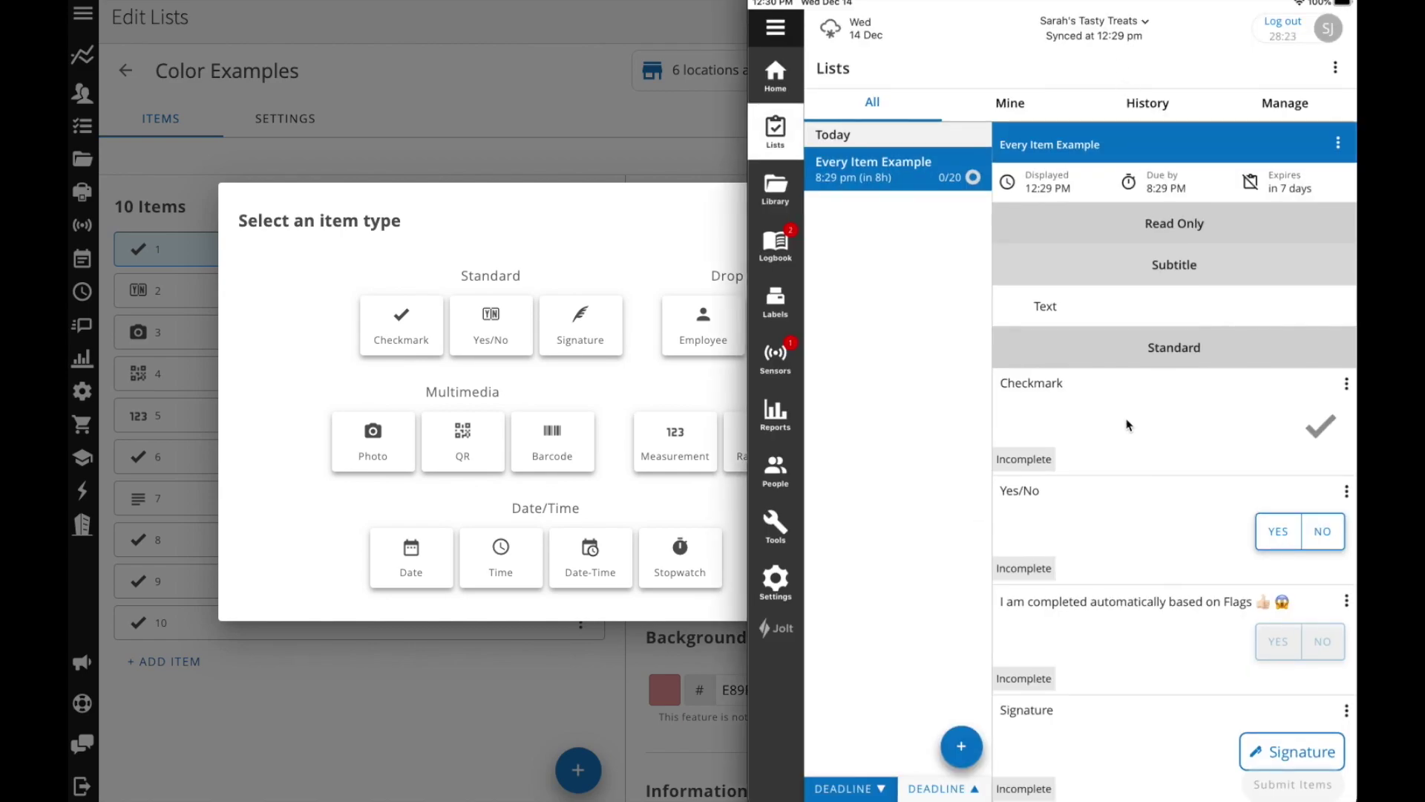
Step: Mark the Checkmark item complete and answer YES on the Yes/No item
{"action": "left_click", "coordinate": [1320, 425]}
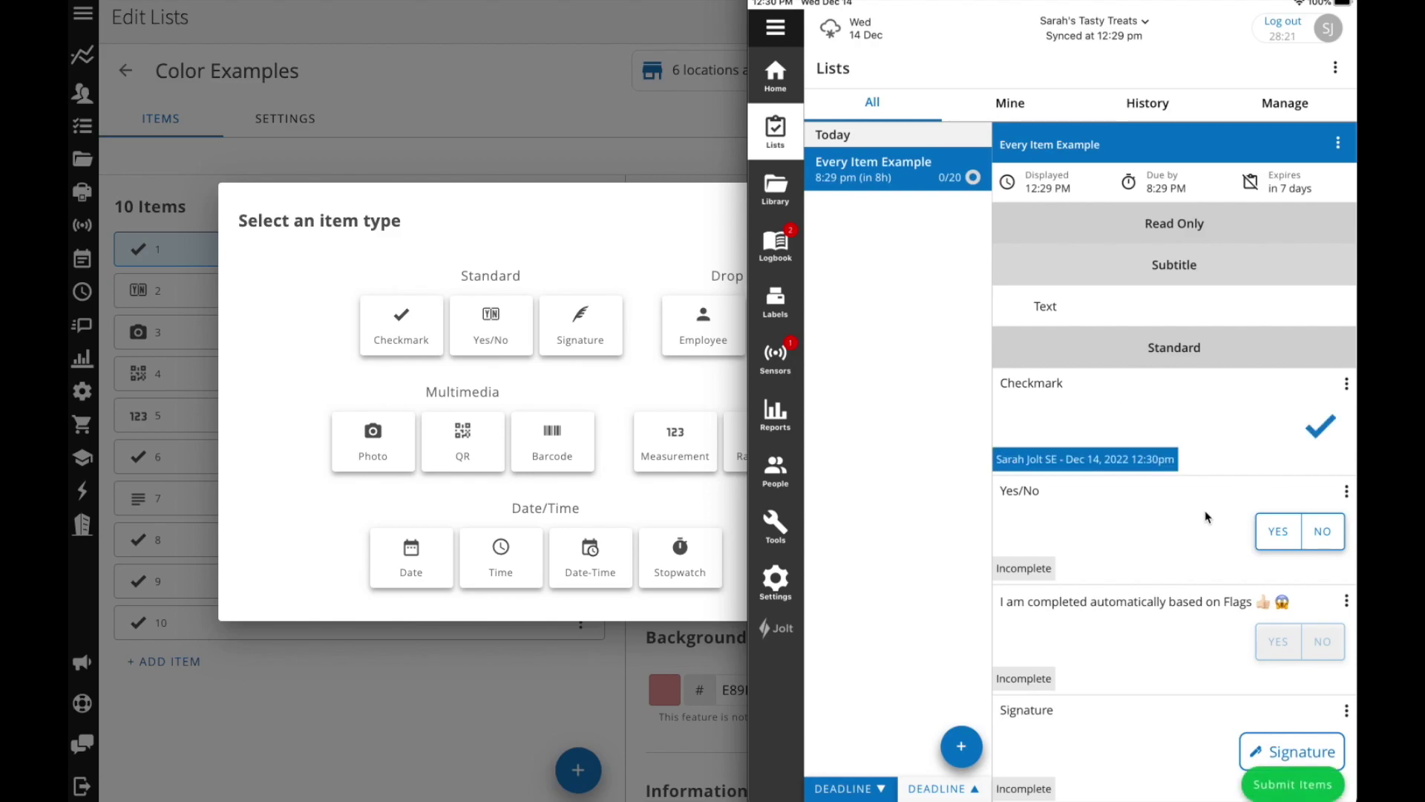
{"action": "left_click_drag", "start_coordinate": [1204, 507], "coordinate": [1203, 418]}
{"action": "left_click", "coordinate": [1275, 441]}
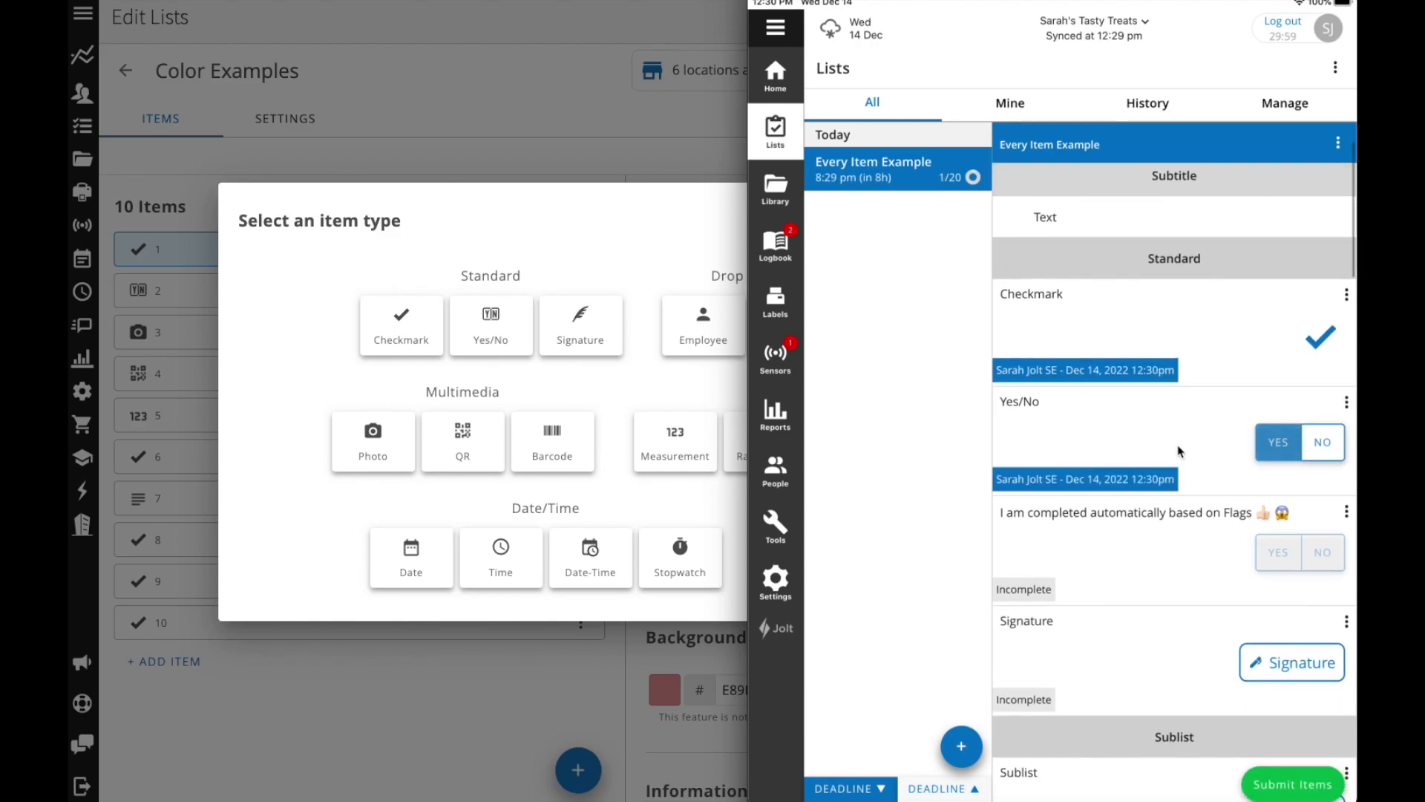
Step: Scroll to the Signature item and draw a signature in its box
{"action": "left_click_drag", "start_coordinate": [1168, 439], "coordinate": [1175, 319]}
{"action": "left_click_drag", "start_coordinate": [1163, 577], "coordinate": [1161, 464]}
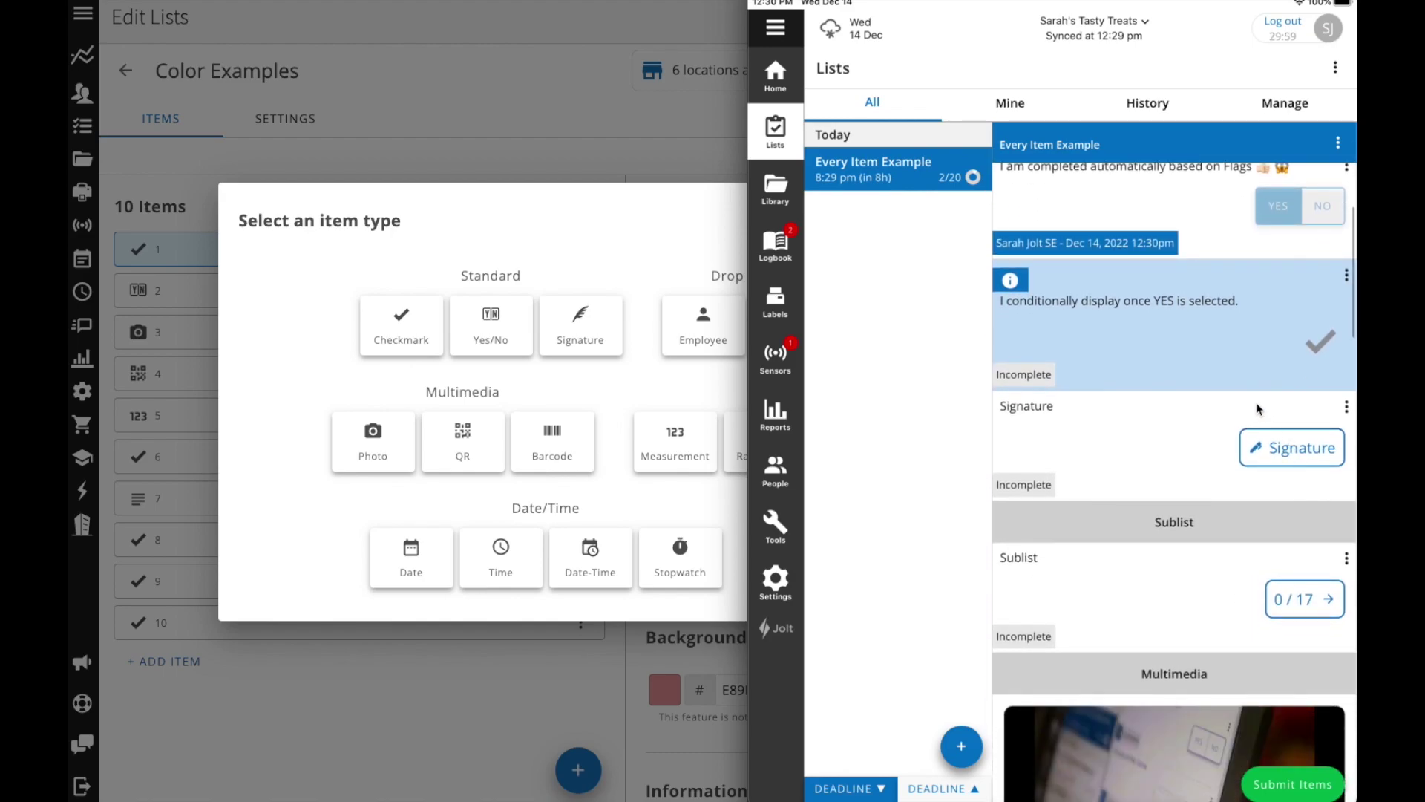
{"action": "left_click", "coordinate": [1265, 448]}
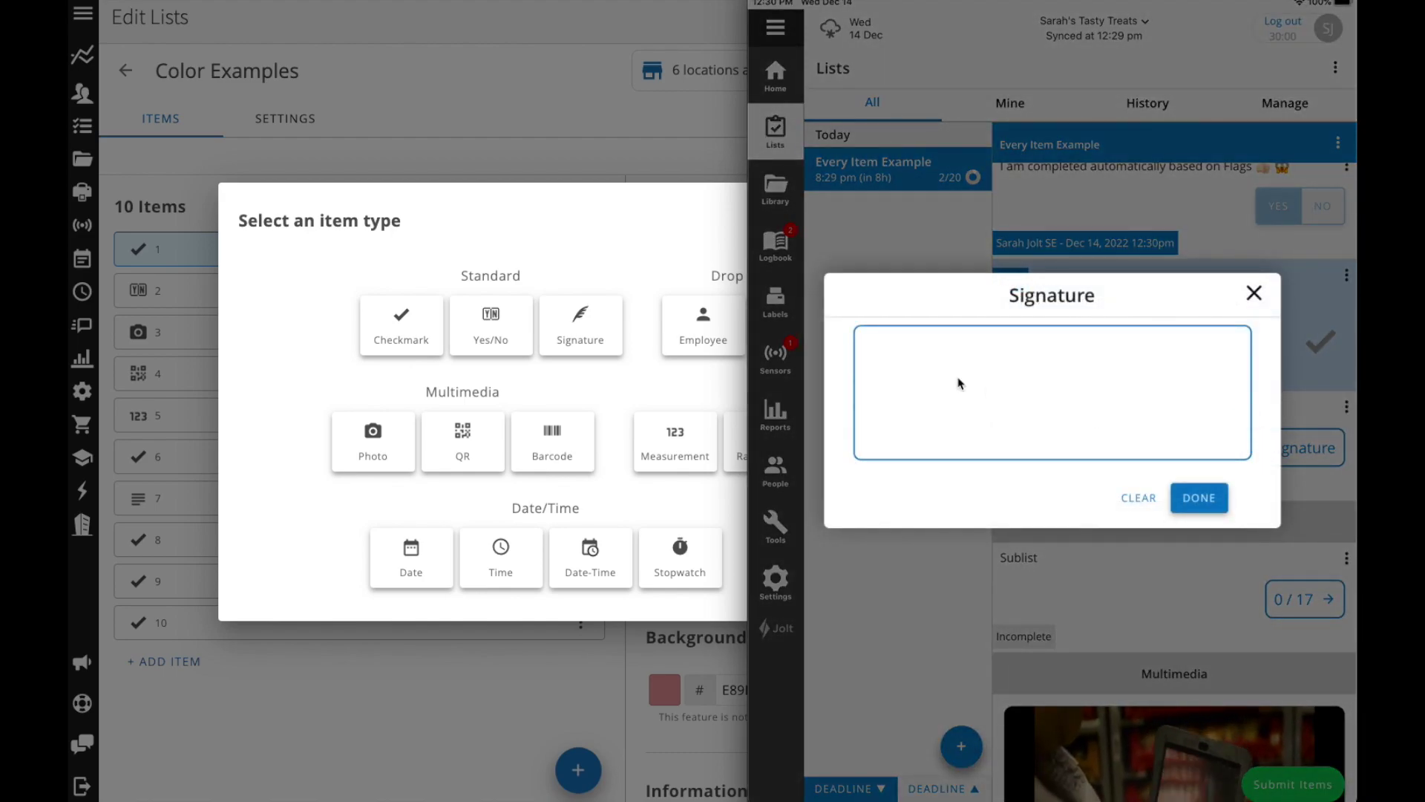
{"action": "mouse_move", "coordinate": [1002, 356]}
{"action": "left_mouse_down"}
{"action": "mouse_move", "coordinate": [945, 423]}
{"action": "mouse_move", "coordinate": [876, 391]}
{"action": "mouse_move", "coordinate": [1006, 443]}
{"action": "left_mouse_up"}
{"action": "mouse_move", "coordinate": [1002, 386]}
{"action": "left_mouse_down"}
{"action": "mouse_move", "coordinate": [1022, 373]}
{"action": "mouse_move", "coordinate": [1012, 382]}
{"action": "left_mouse_up"}
Step: Save the signature and select an employee for the Employee item
{"action": "left_click", "coordinate": [1200, 497]}
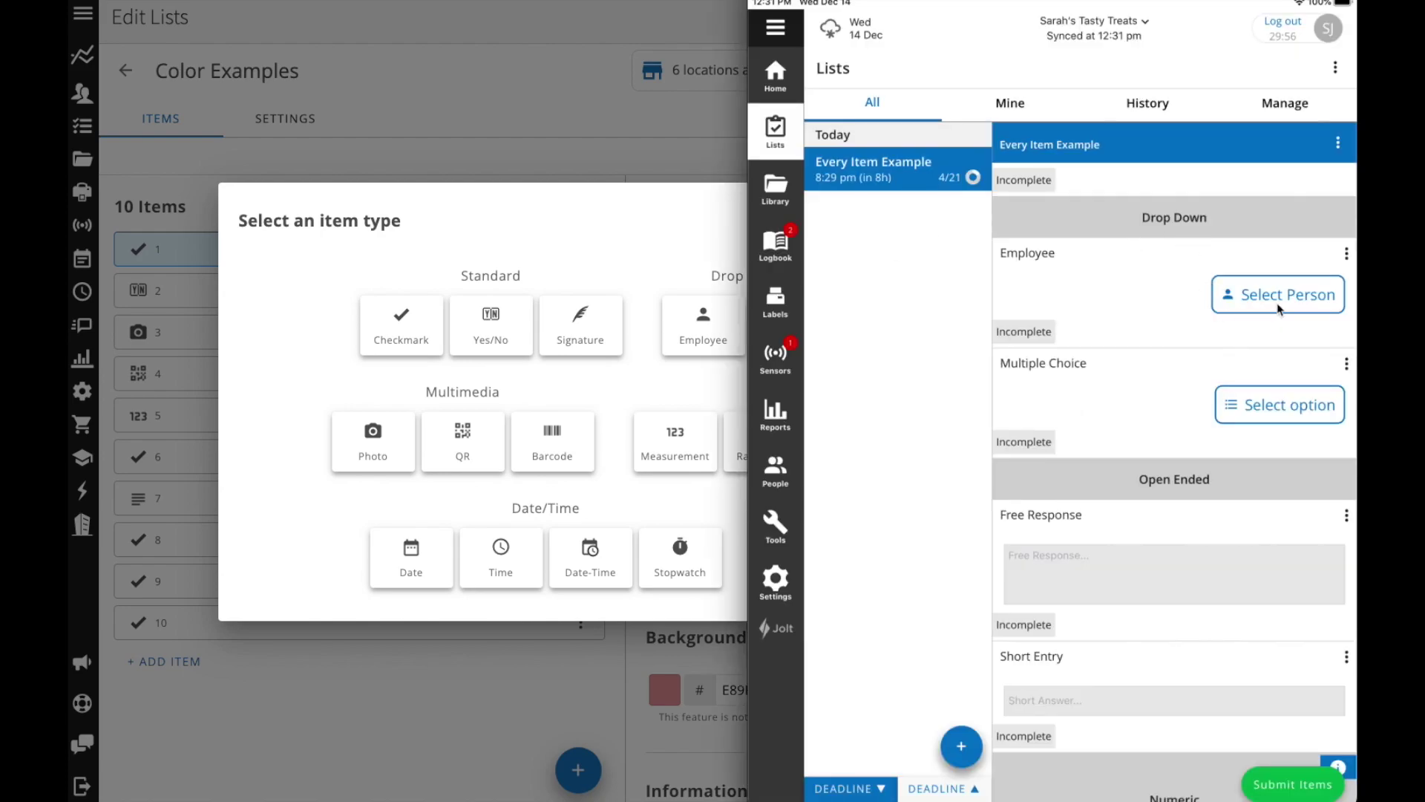
{"action": "left_click", "coordinate": [1278, 308]}
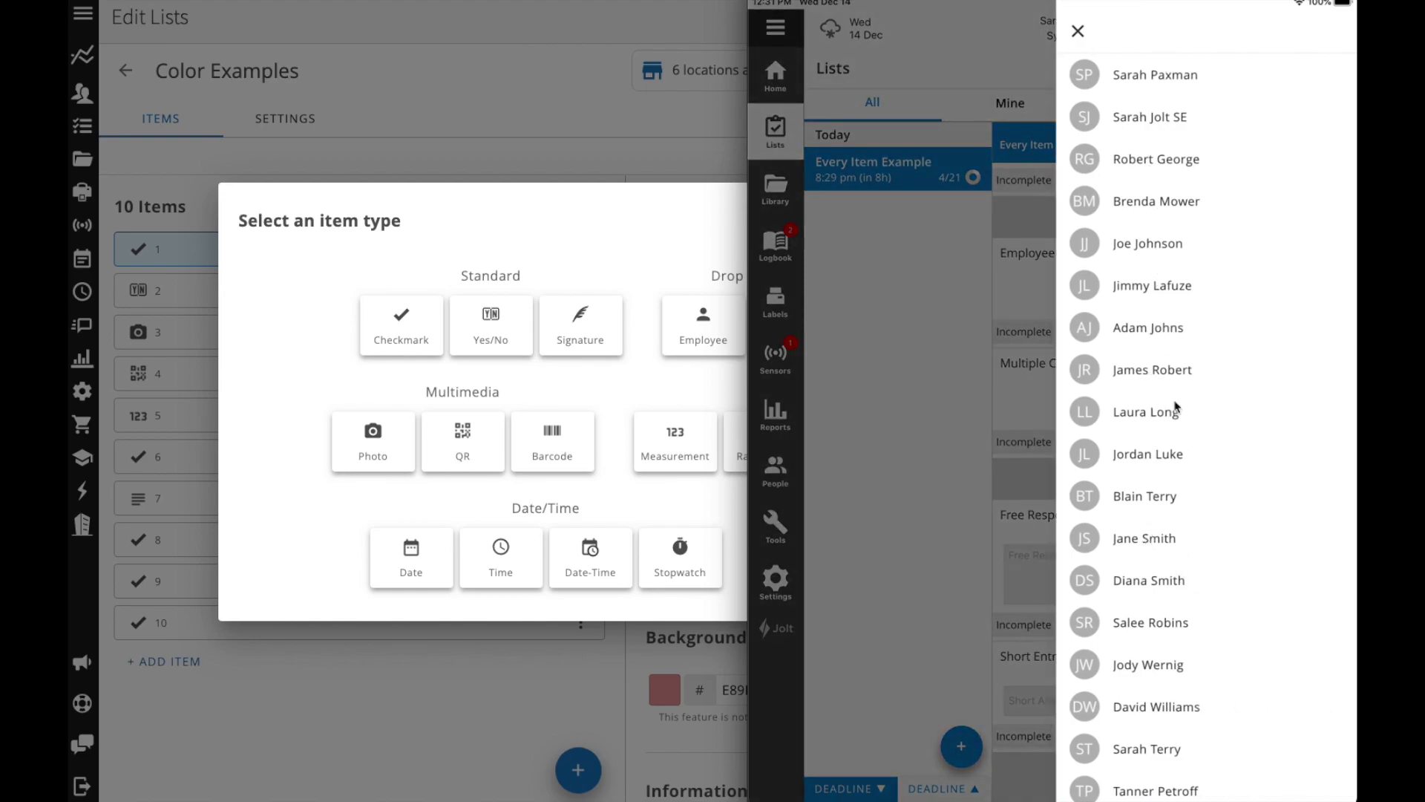
{"action": "left_click", "coordinate": [1162, 247]}
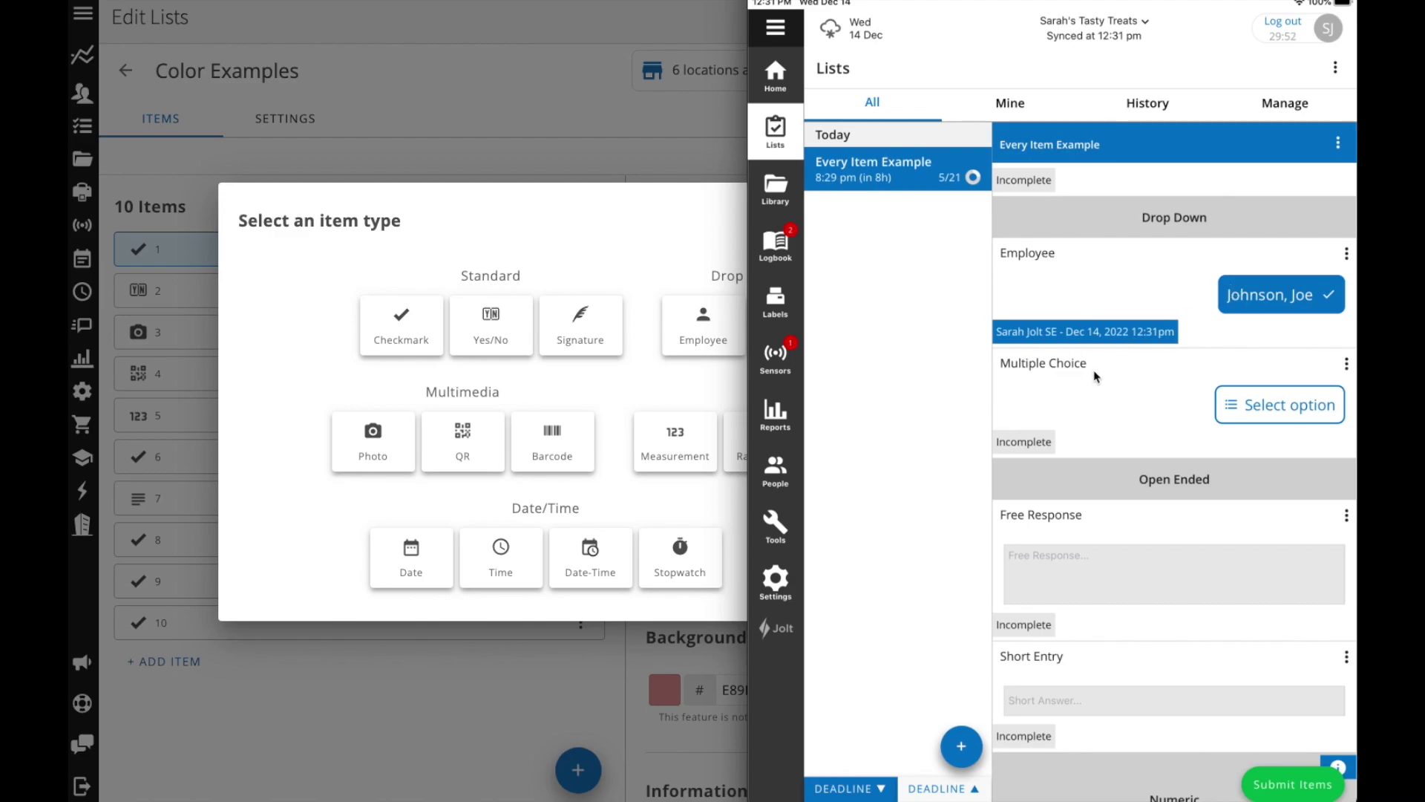
{"action": "left_click", "coordinate": [1295, 406]}
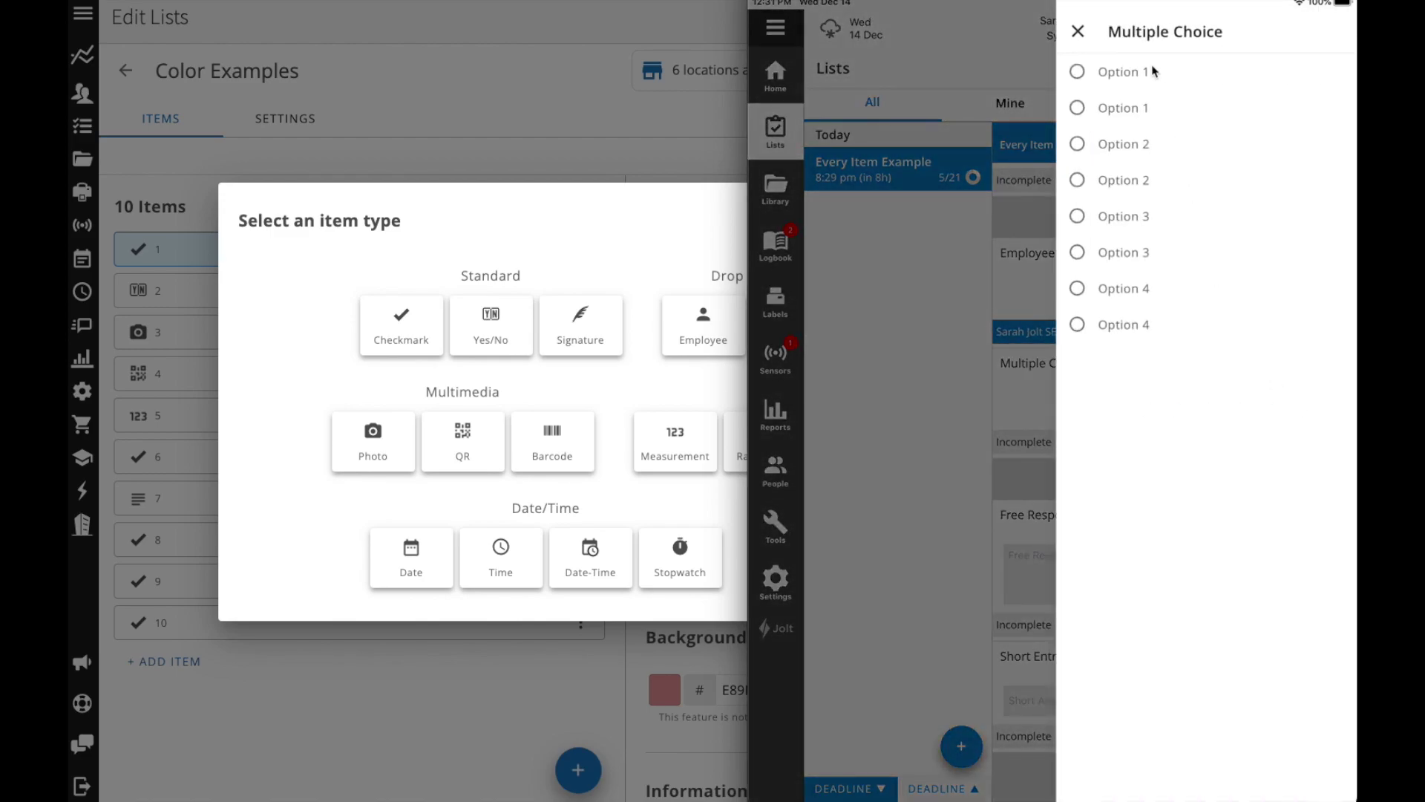
Step: Pick Option 3 for the Multiple Choice item, bringing the list to 6/21 completed
{"action": "left_click", "coordinate": [1143, 256]}
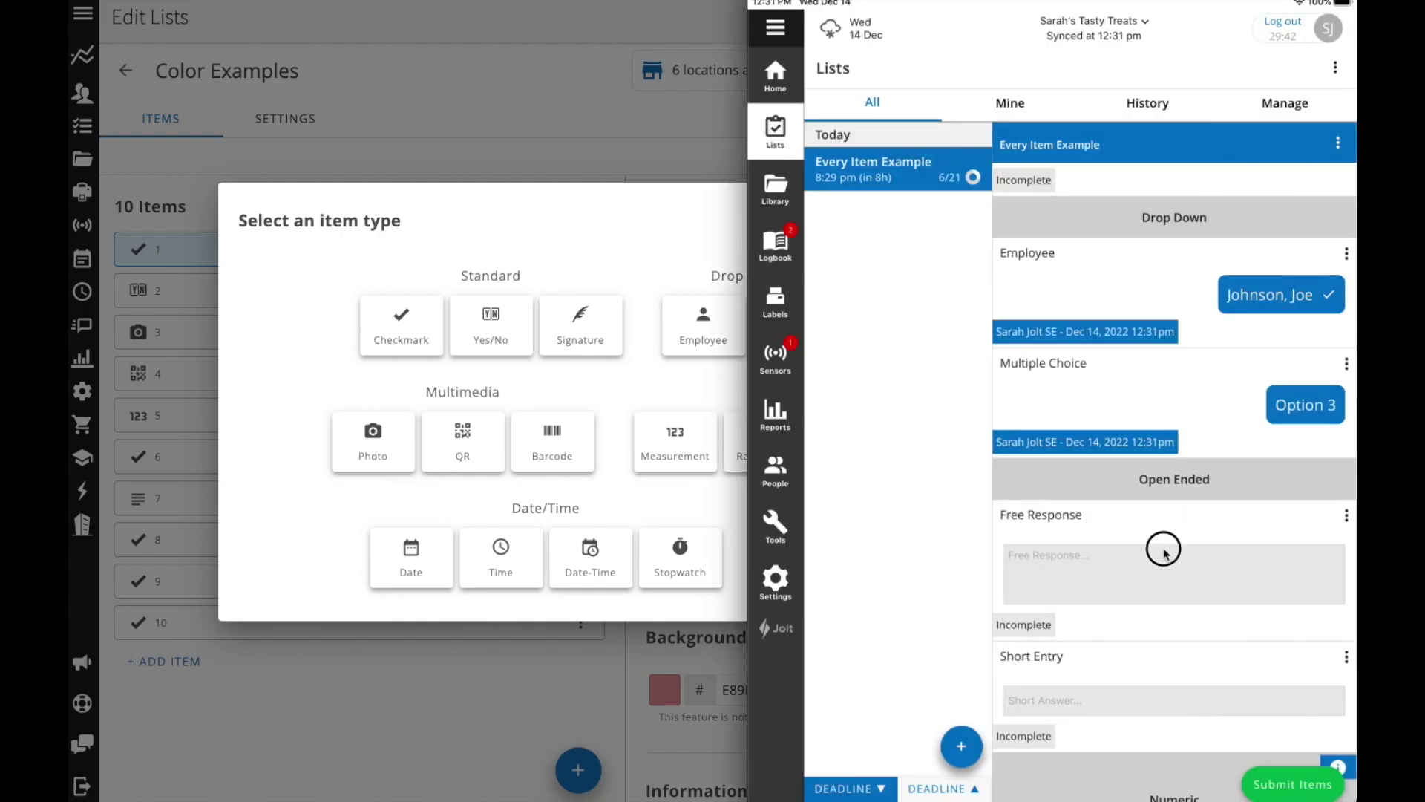
{"action": "scroll", "coordinate": [1164, 536], "scroll_direction": "down", "scroll_amount": 1}
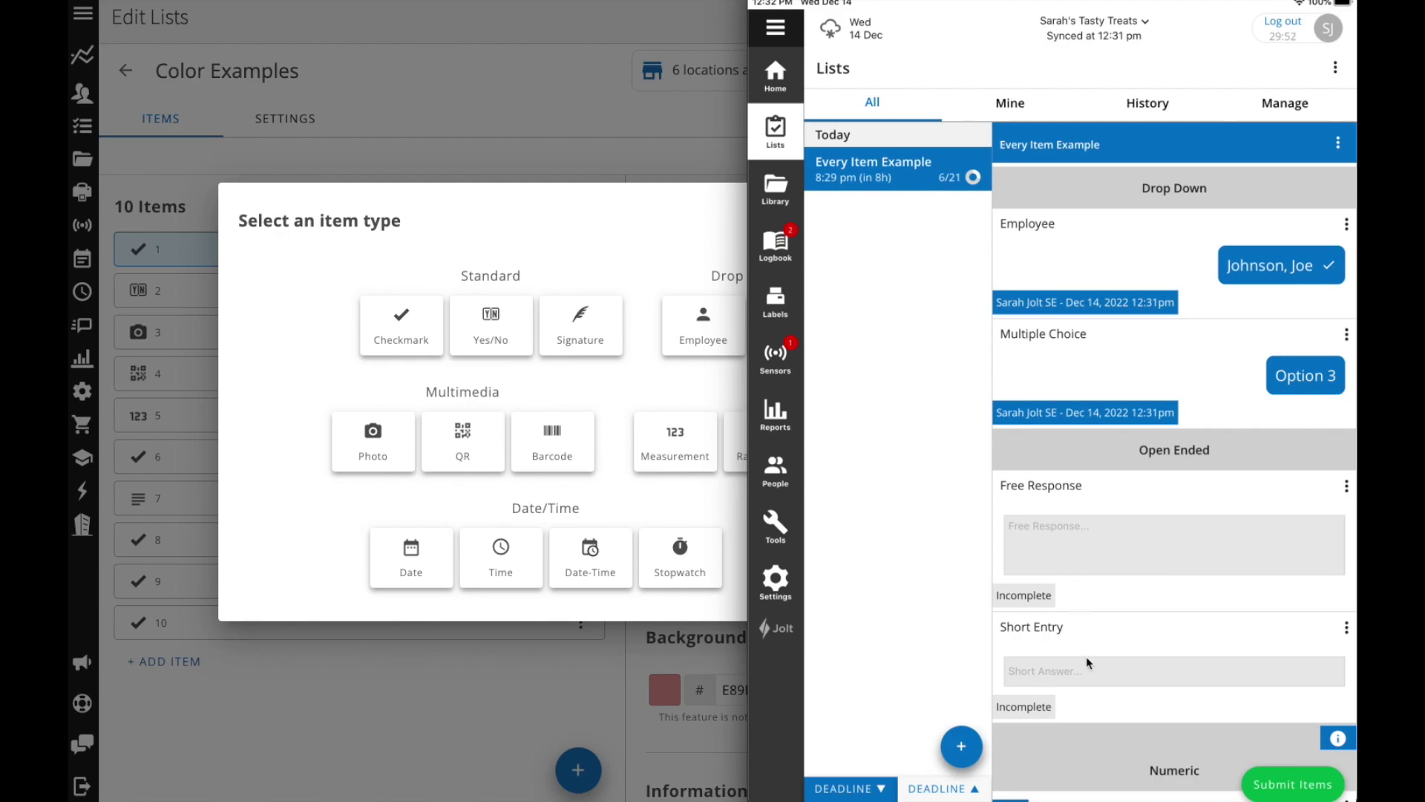
Step: Scroll past Open Ended and Numeric down to the Multimedia Photo items
{"action": "left_click_drag", "start_coordinate": [1087, 681], "coordinate": [1092, 562]}
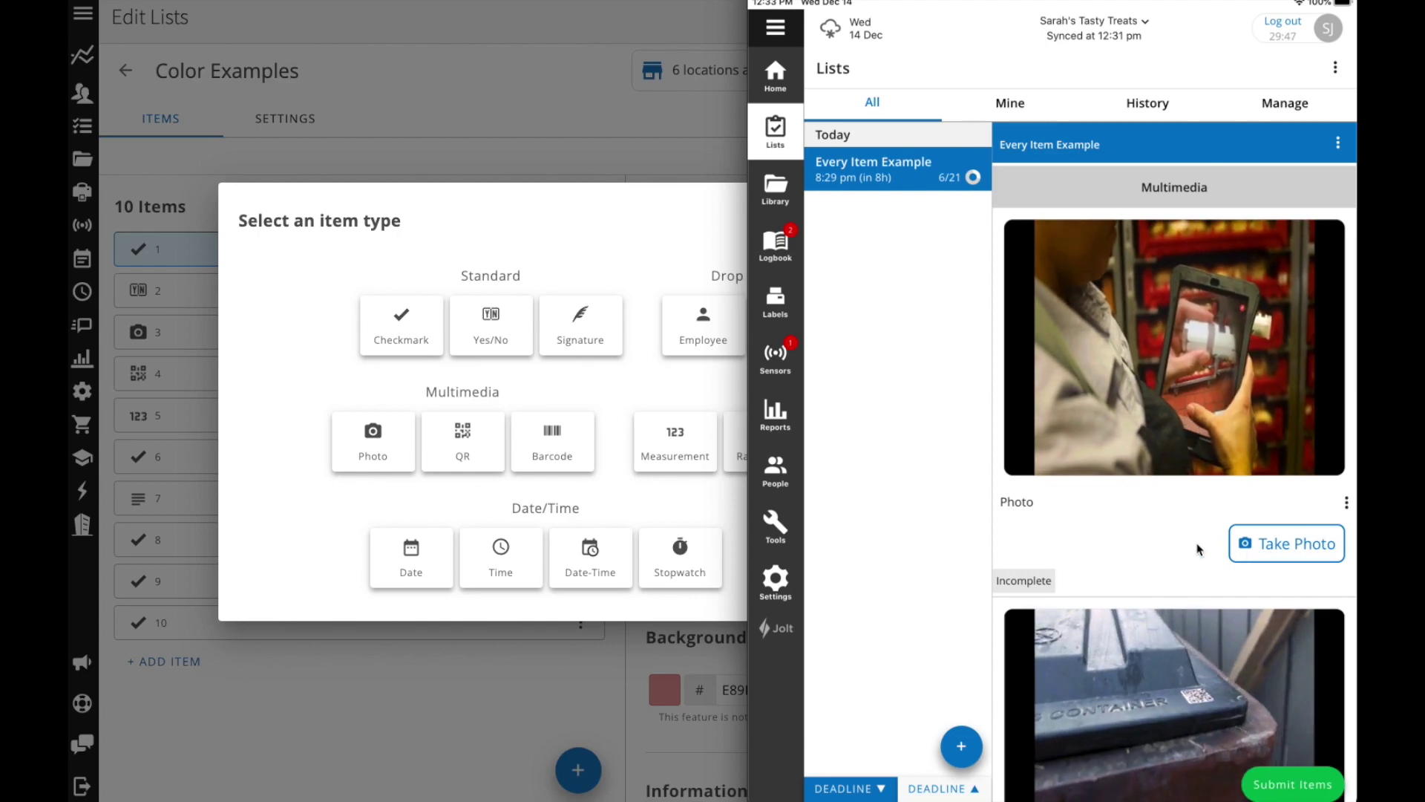
Step: Scroll past the Photo items to the Numeric Measurement item reading 13.1°F
{"action": "left_click_drag", "start_coordinate": [1198, 547], "coordinate": [1185, 319]}
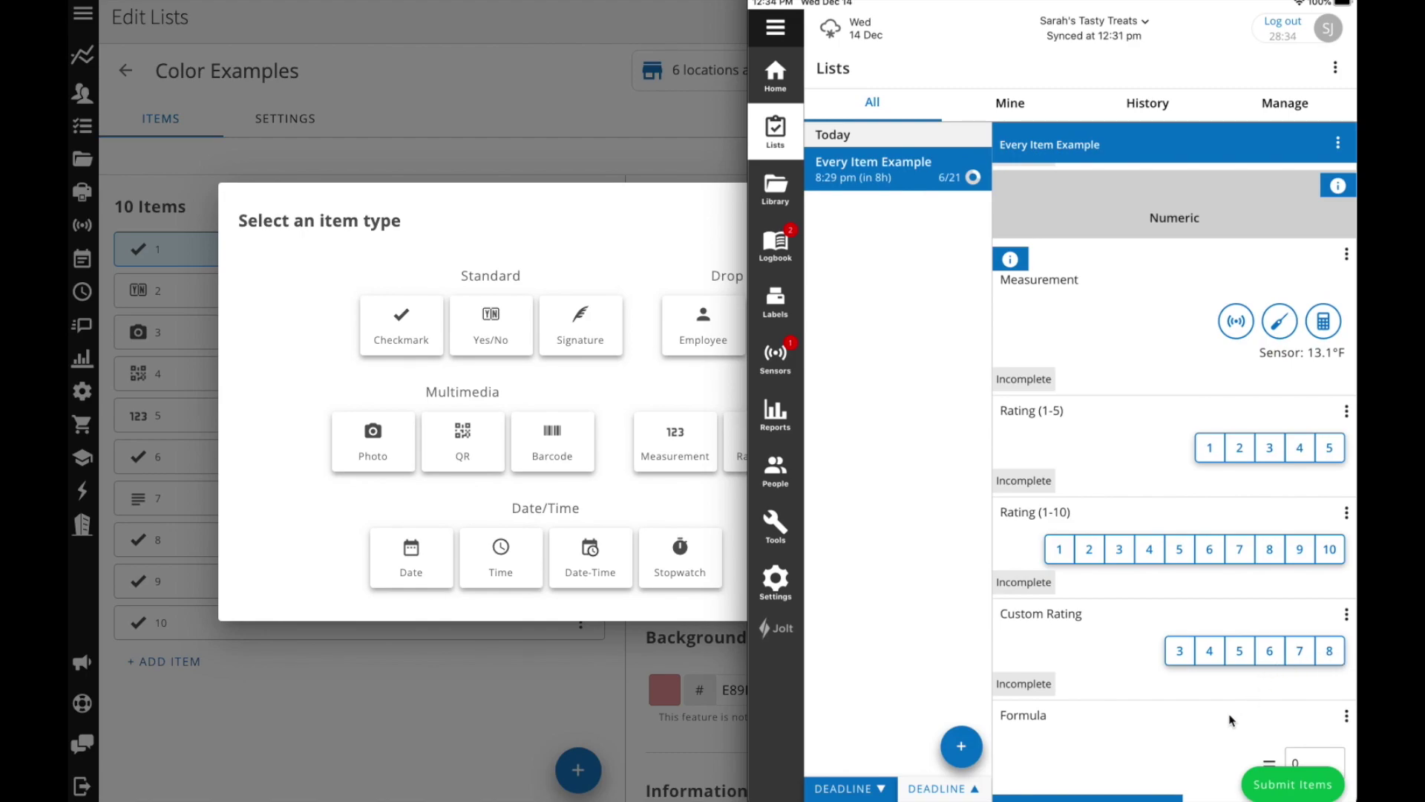
Step: Record a 3.00 °F value on the Measurement item using the keypad
{"action": "left_click_drag", "start_coordinate": [1229, 713], "coordinate": [1223, 599]}
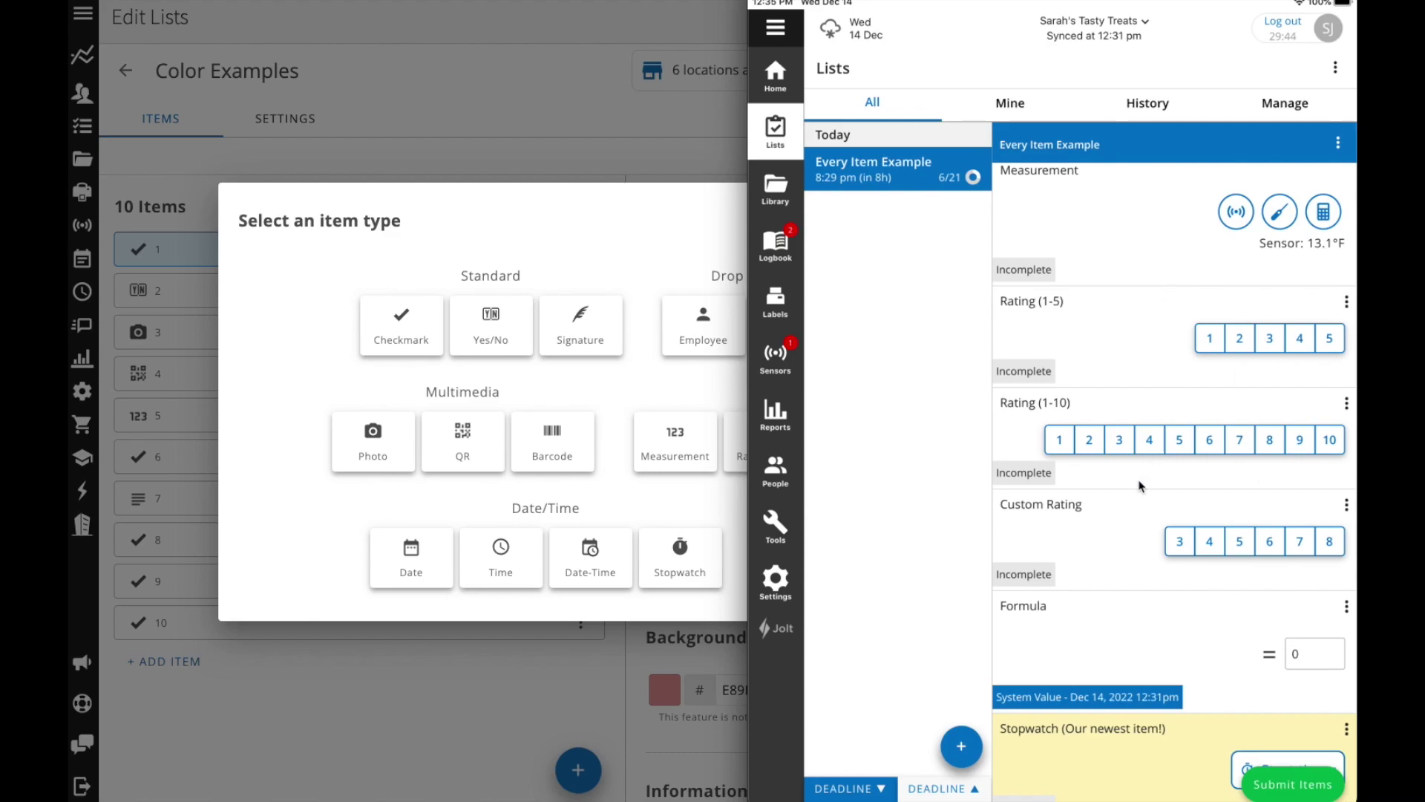
{"action": "left_click", "coordinate": [1325, 215]}
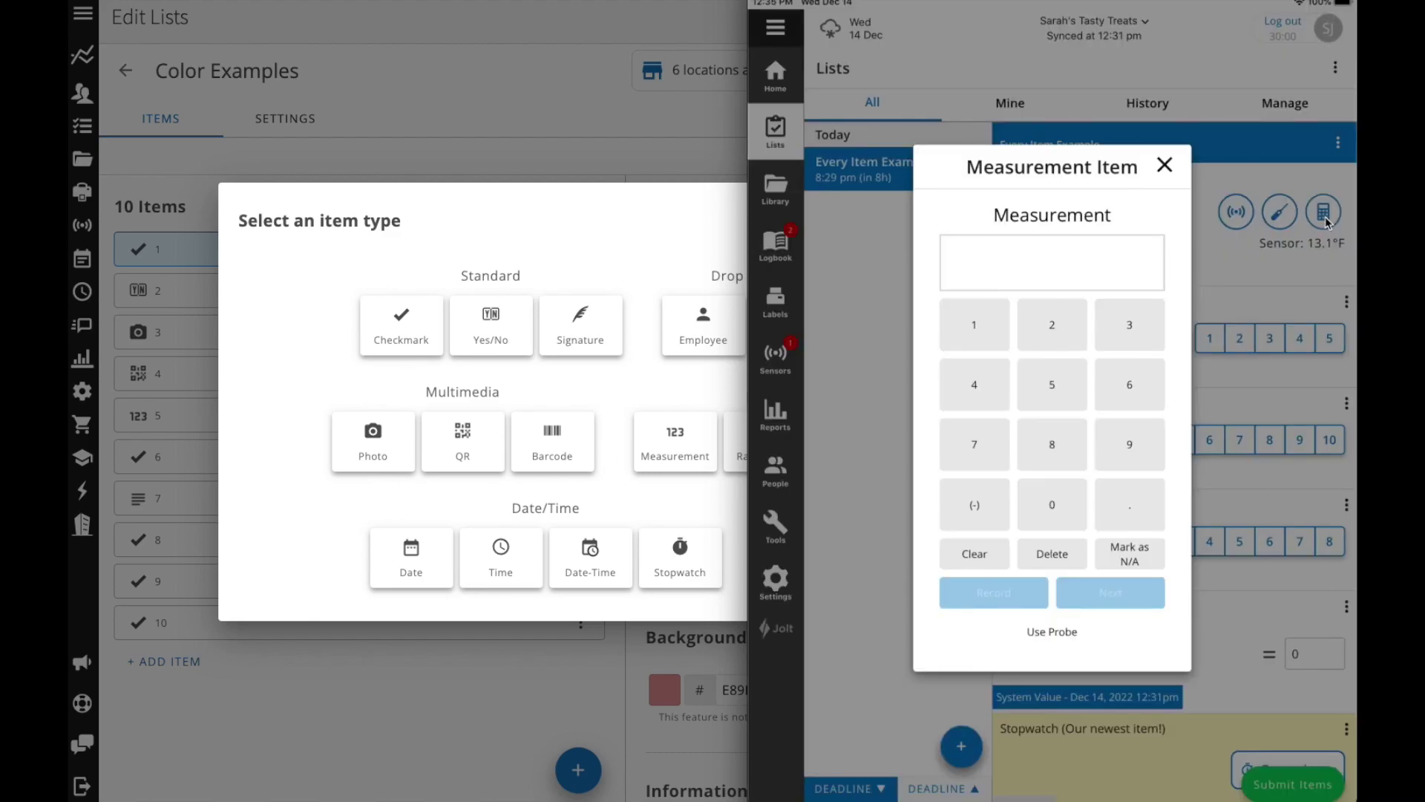
{"action": "left_click", "coordinate": [1150, 324]}
{"action": "left_click", "coordinate": [1008, 594]}
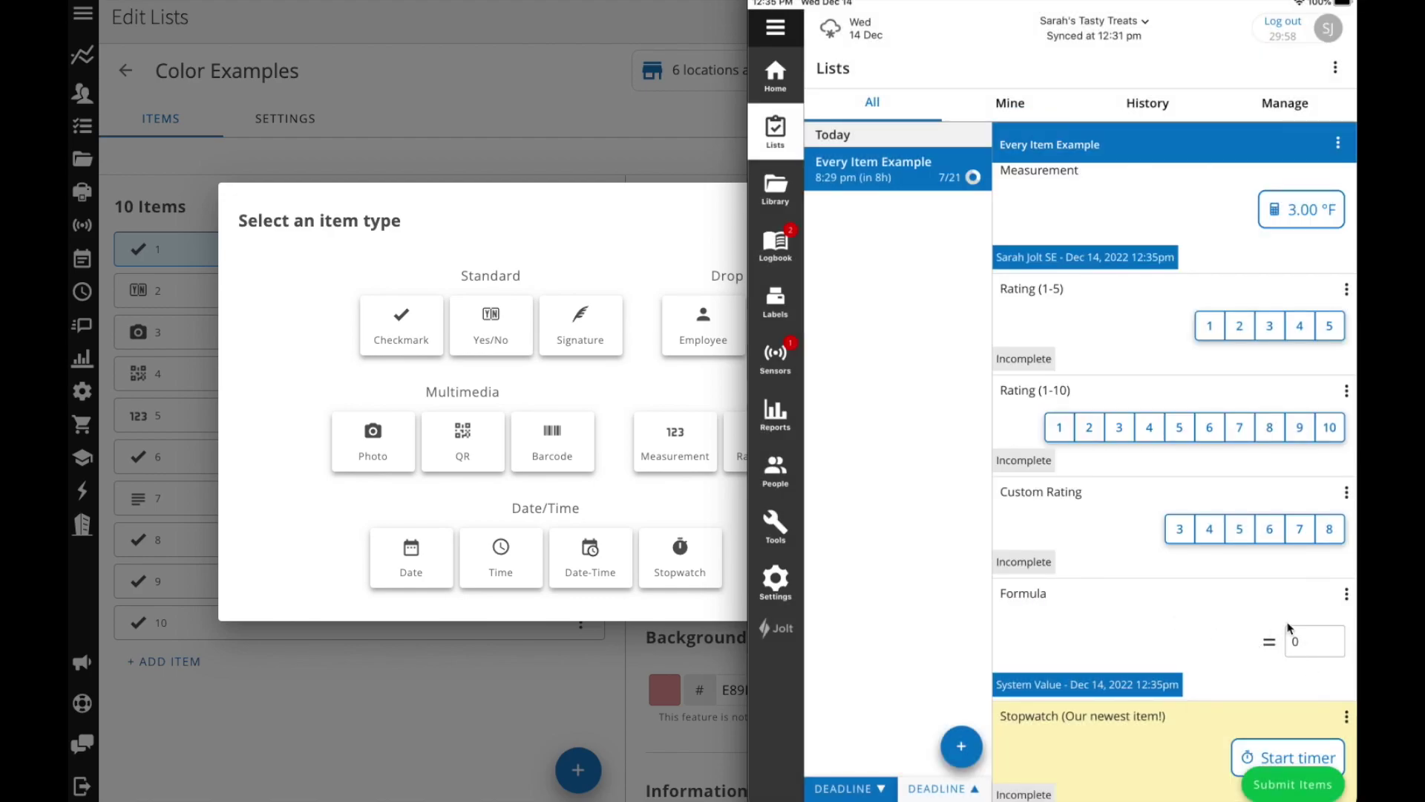
Step: Rate Rating (1-5) as 4, Rating (1-10) as 4, and Custom Rating as 3
{"action": "left_click", "coordinate": [1300, 325]}
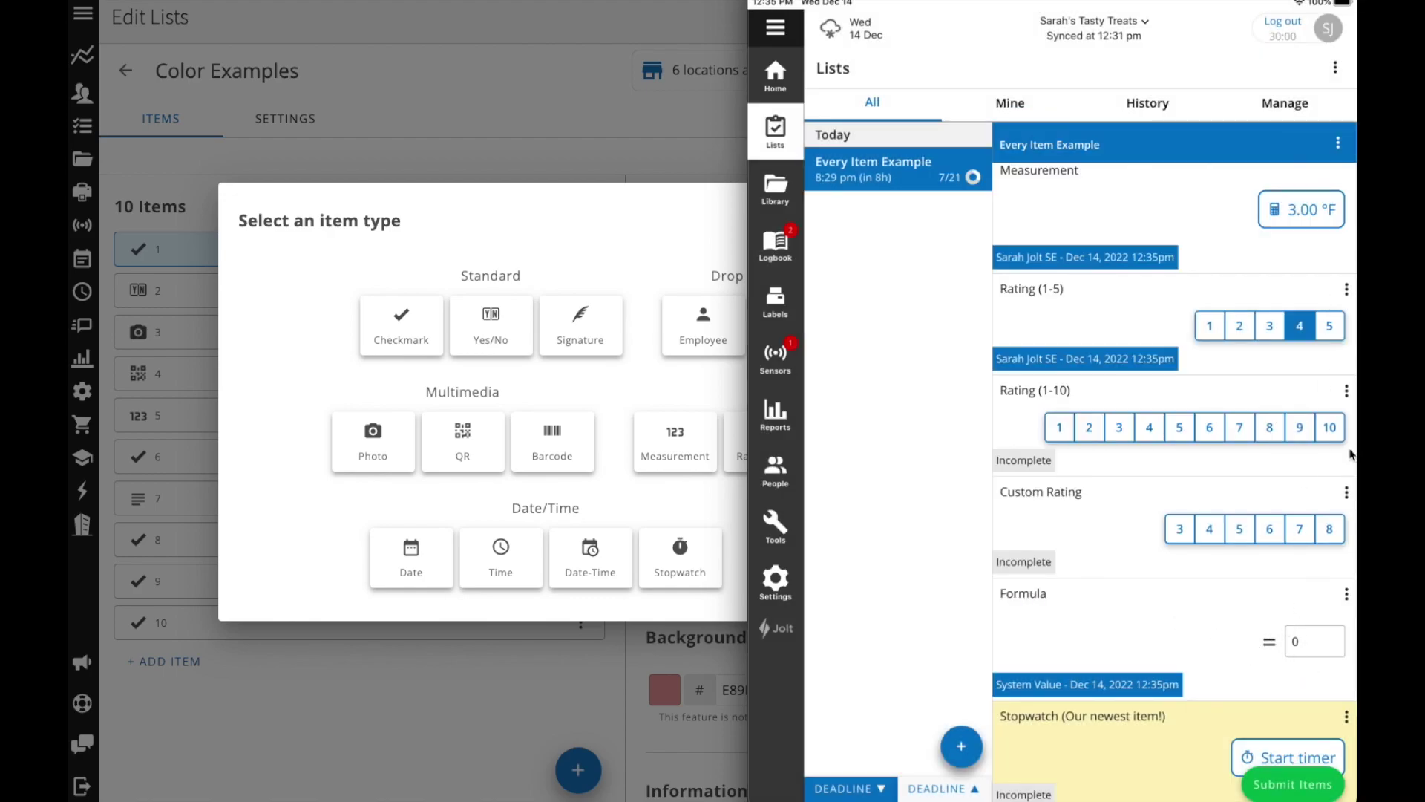
{"action": "left_click", "coordinate": [1160, 435]}
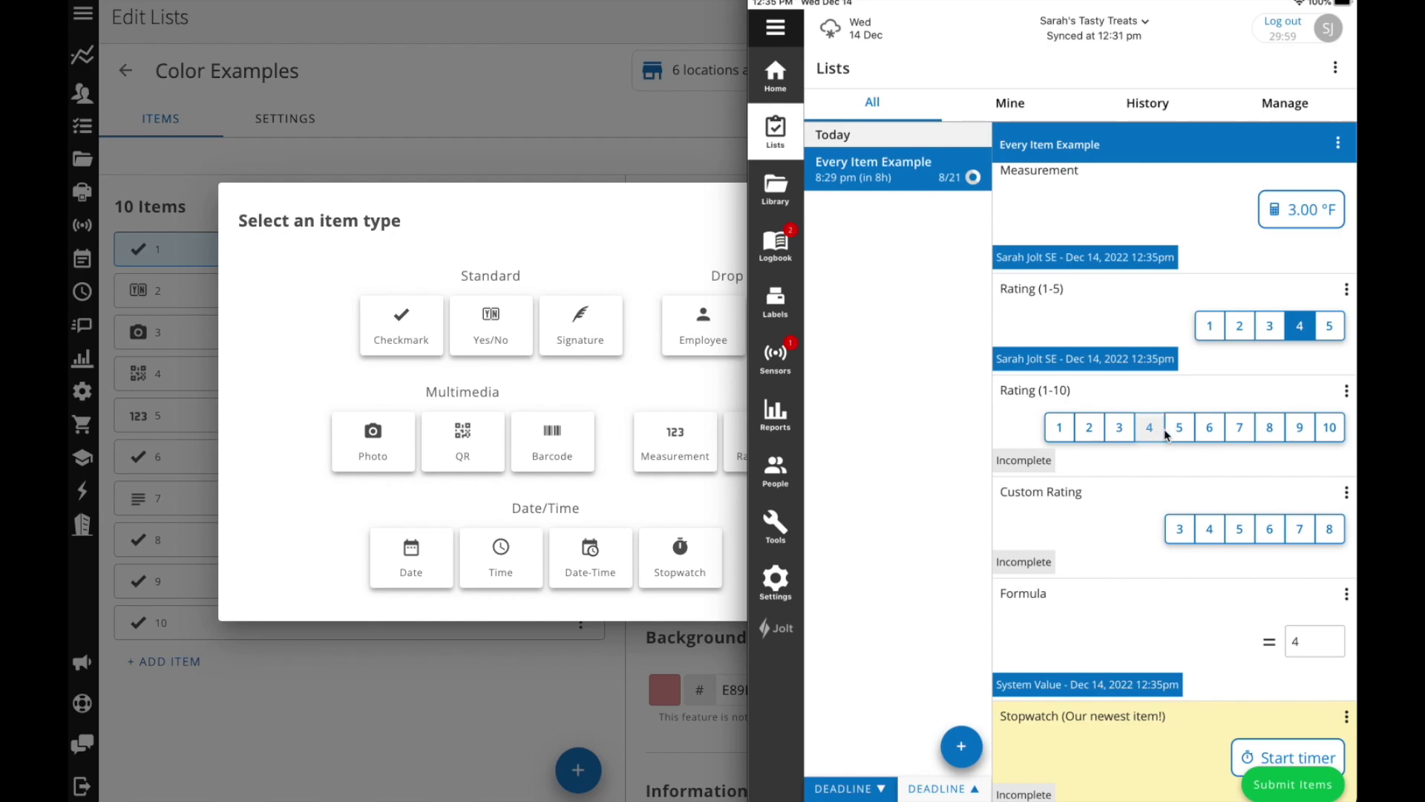
{"action": "left_click", "coordinate": [1184, 532]}
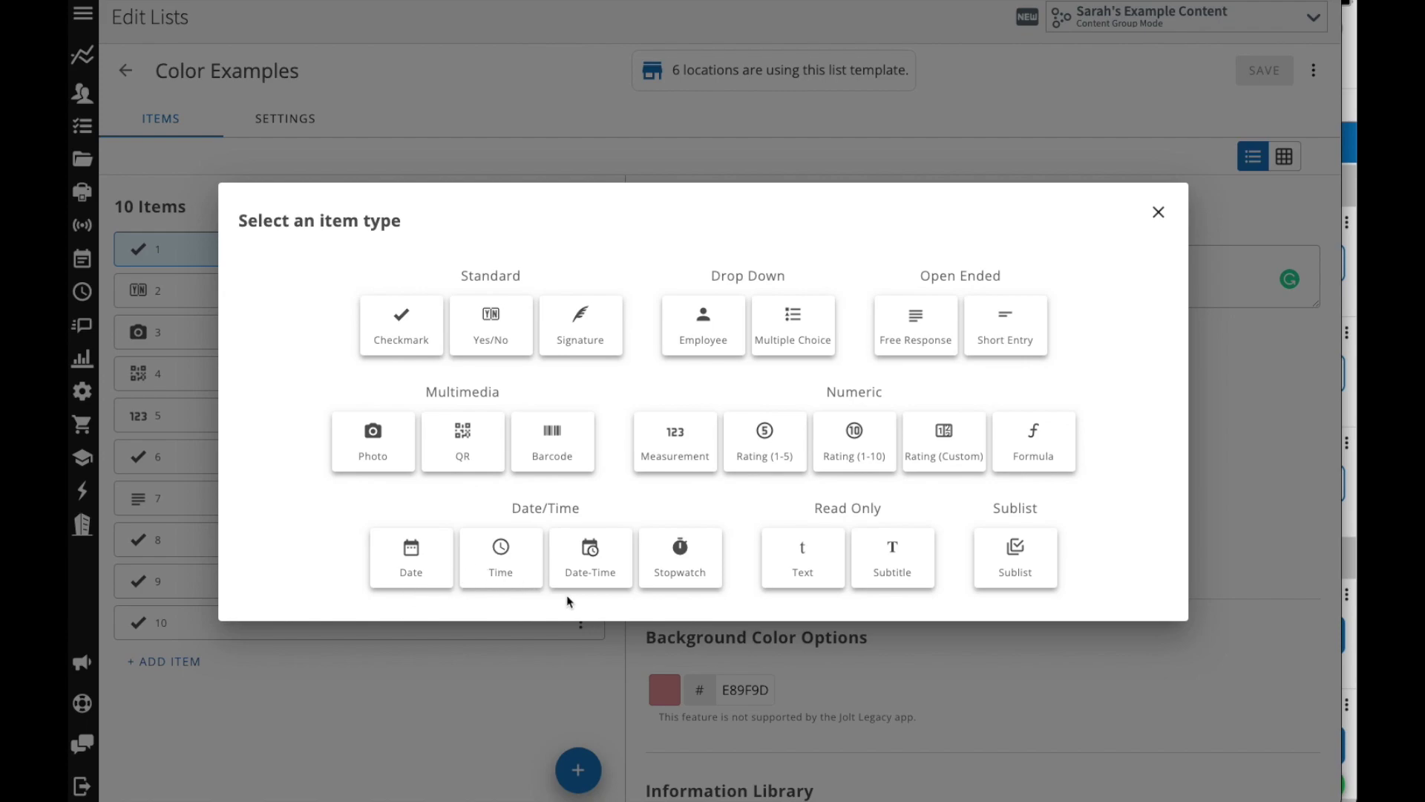
Step: Bring the mobile app forward and set the Date item to Dec 7, 2022
{"action": "left_click", "coordinate": [1346, 87]}
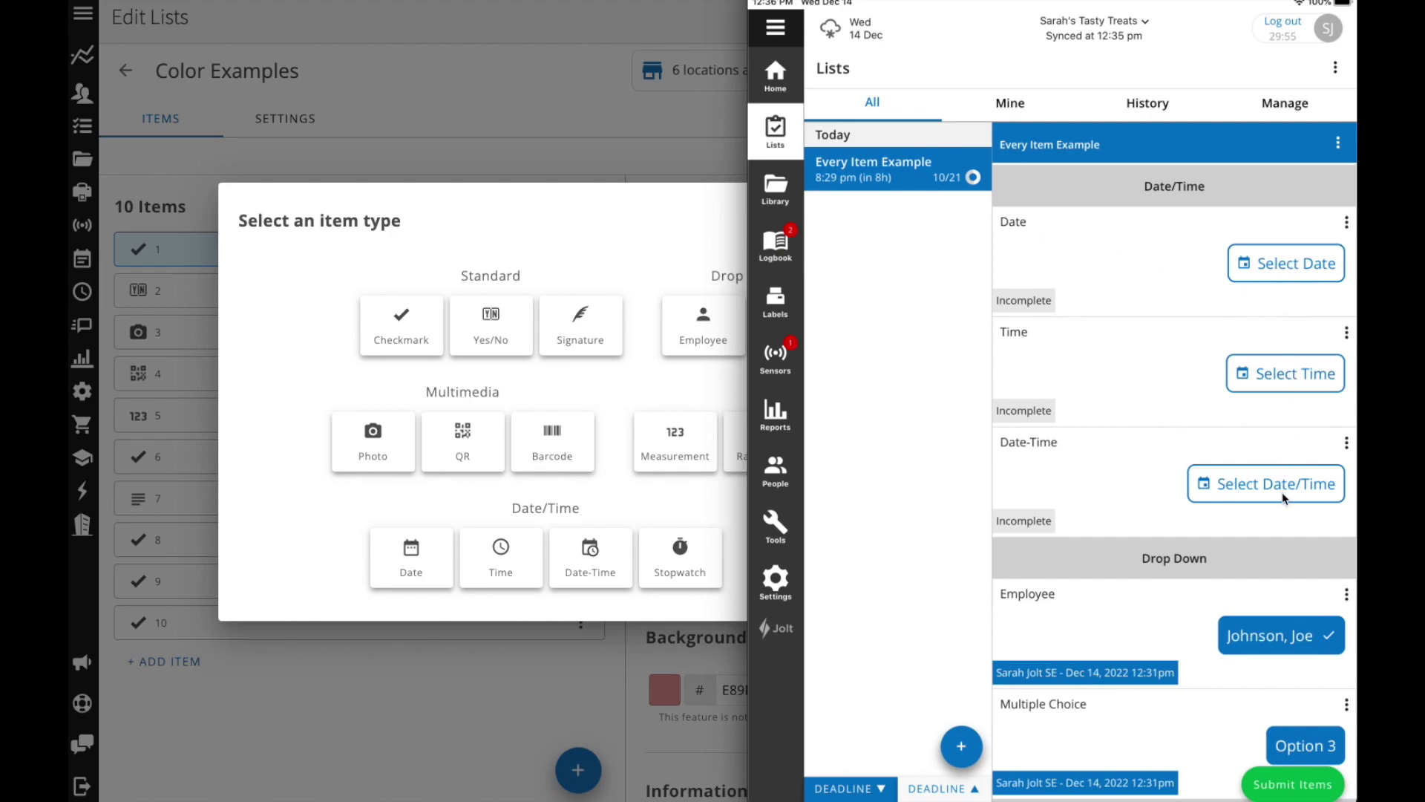
{"action": "left_click", "coordinate": [1310, 266]}
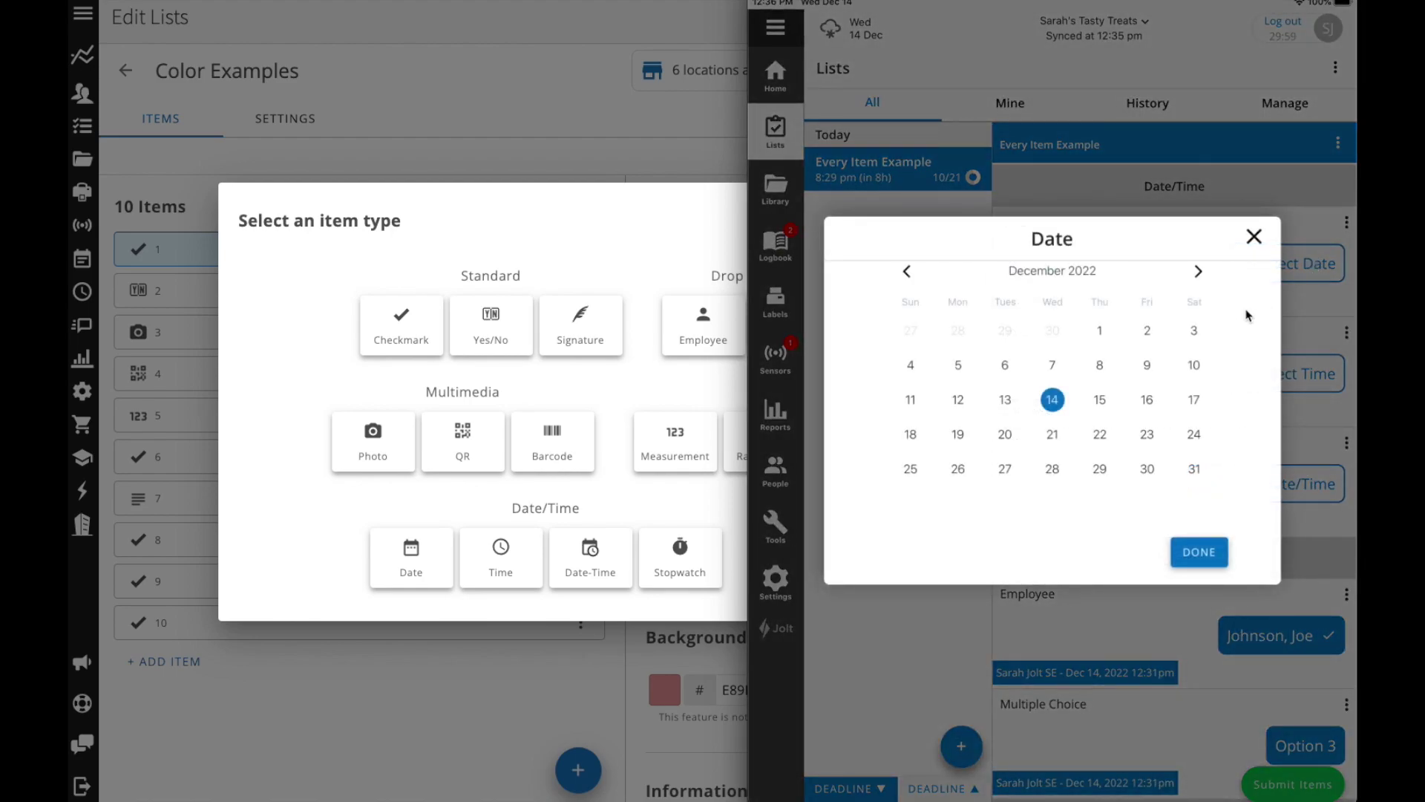
{"action": "left_click", "coordinate": [1045, 368]}
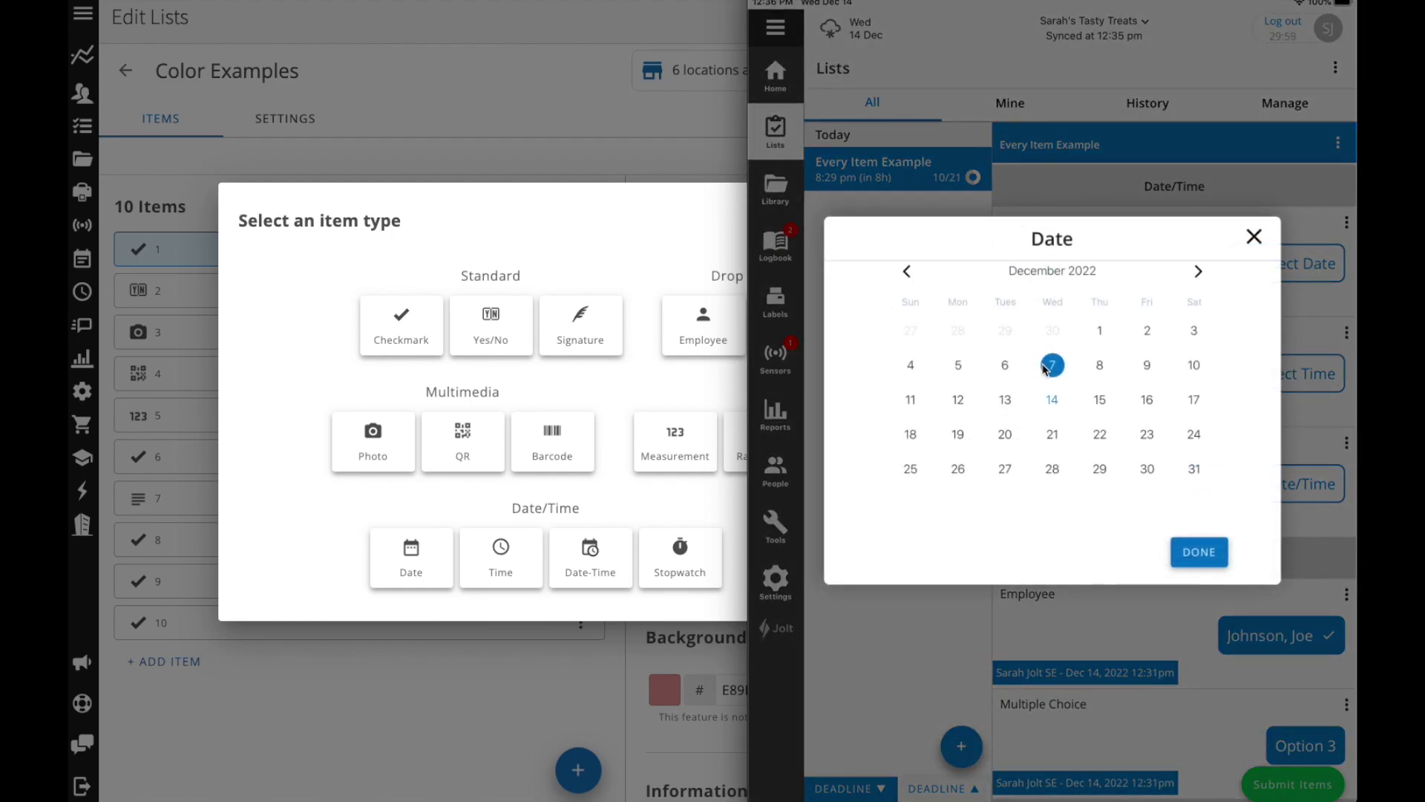
{"action": "left_click", "coordinate": [1200, 557]}
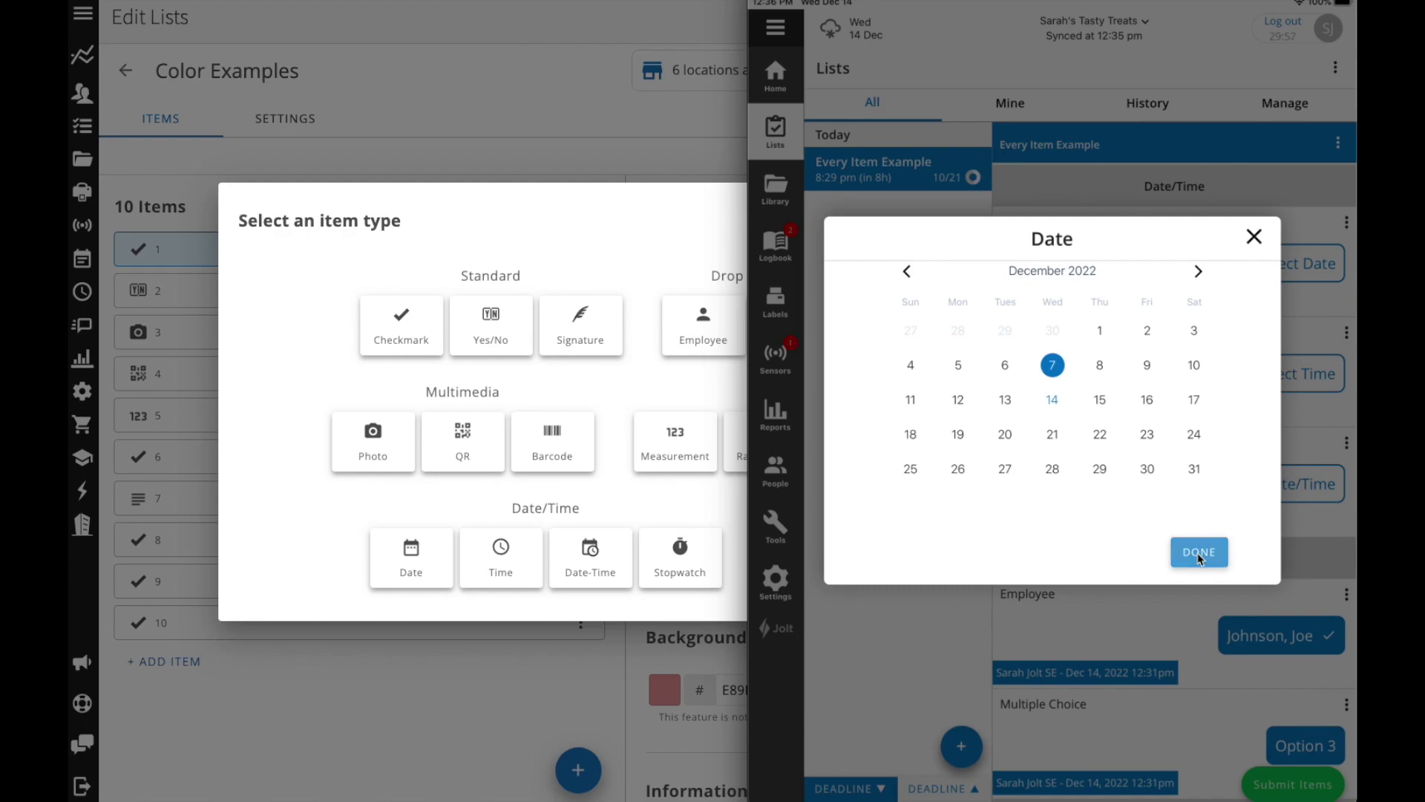
{"action": "left_click", "coordinate": [1199, 553]}
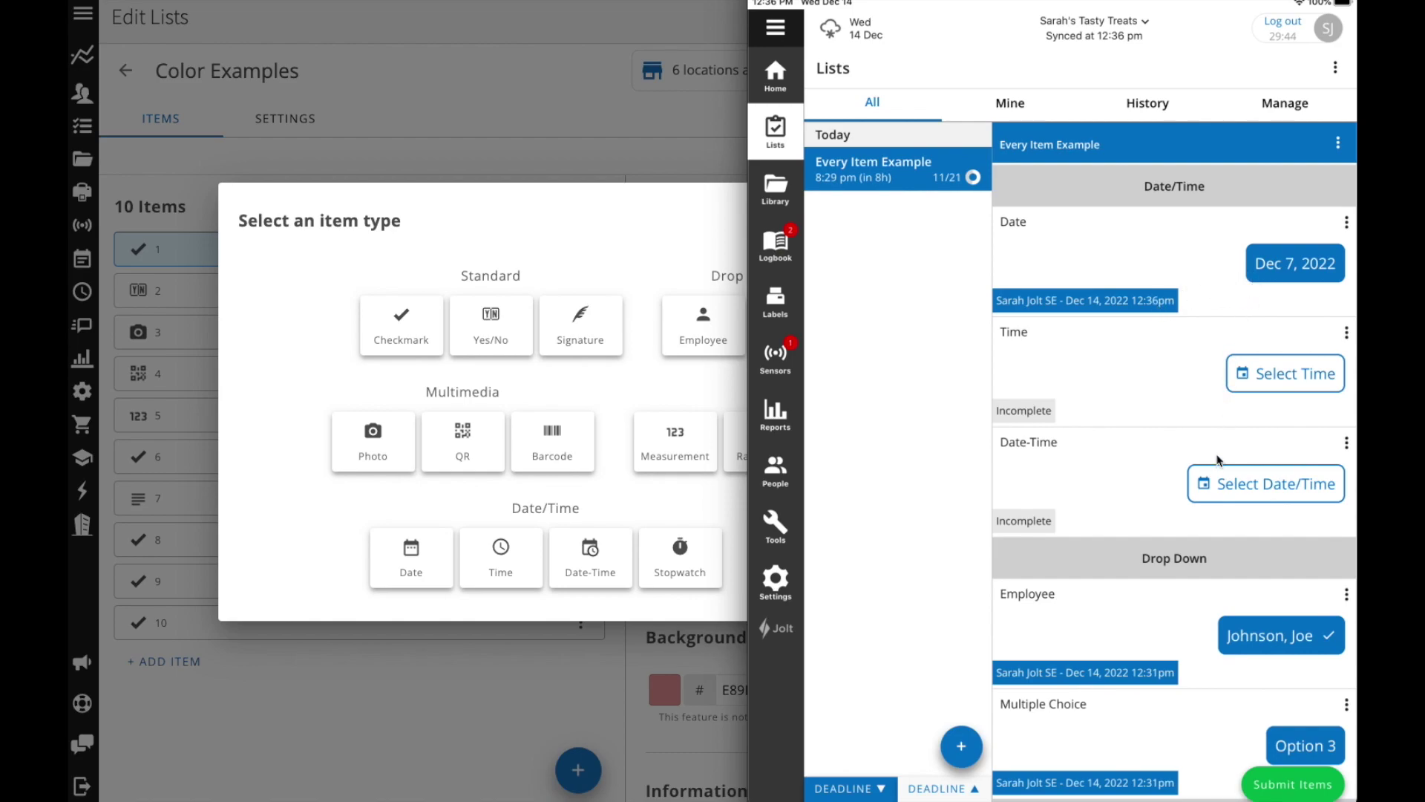
Step: Set the Time item to 12:29 PM
{"action": "left_click", "coordinate": [1264, 381]}
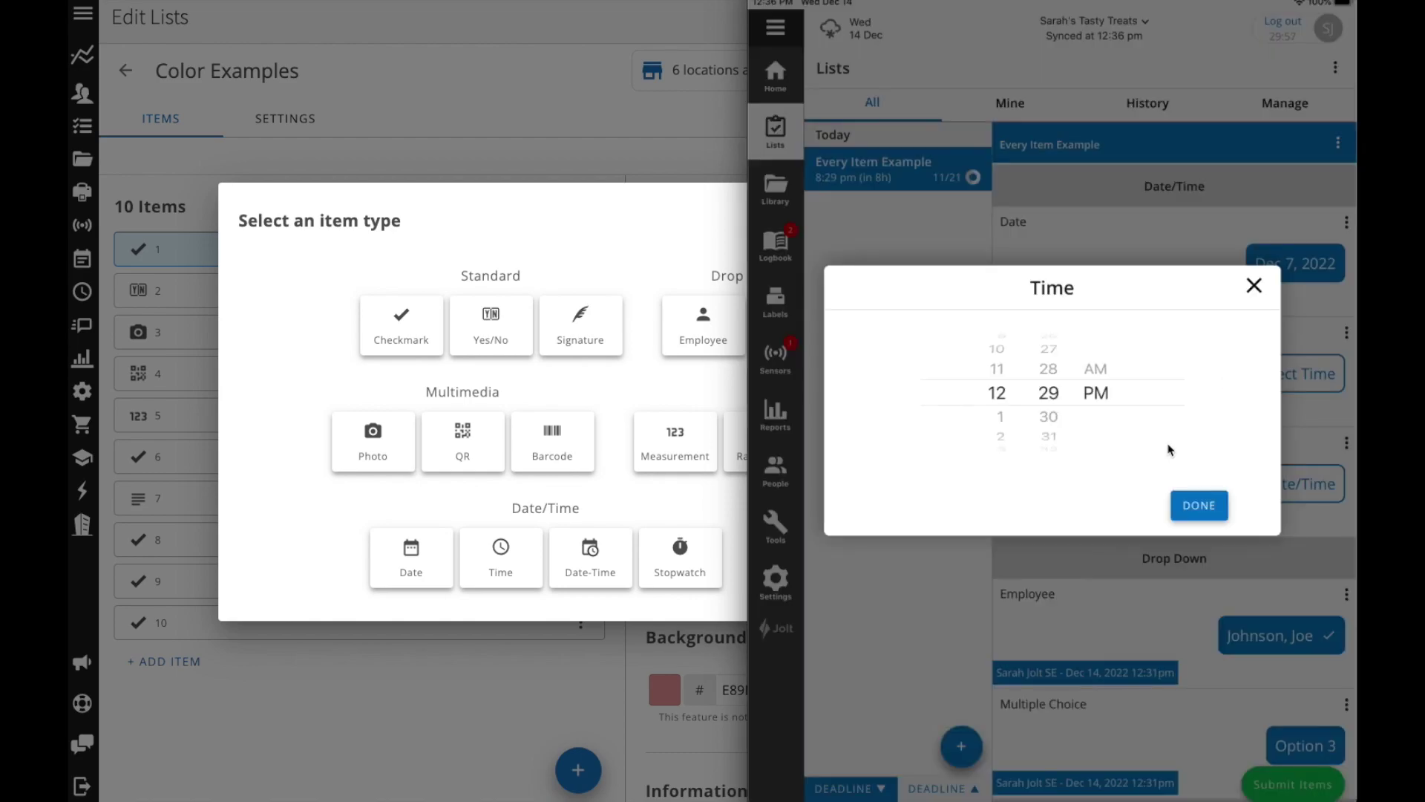
{"action": "left_click", "coordinate": [1198, 506]}
{"action": "left_click", "coordinate": [1288, 490]}
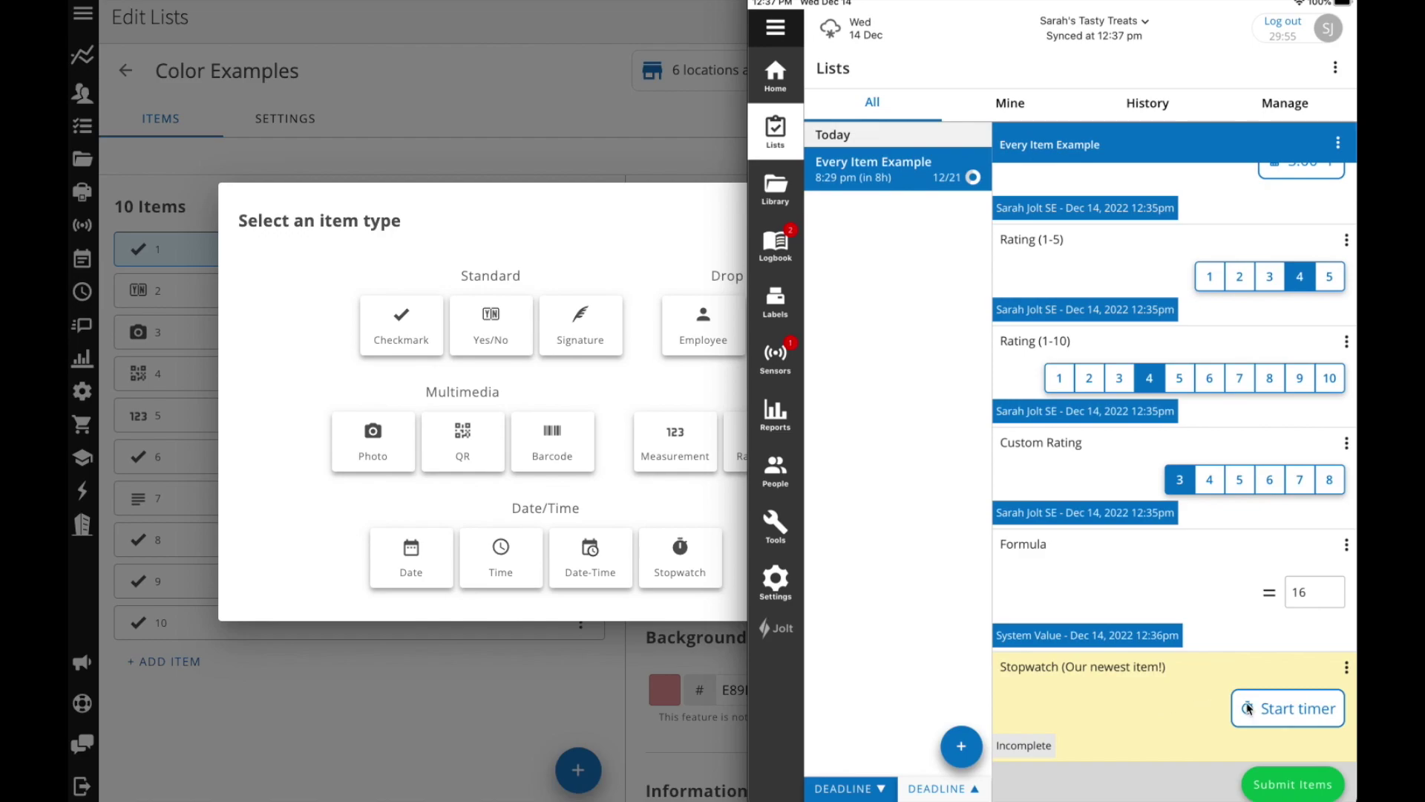
Step: Run the Stopwatch item for about 30 seconds, then stop it to record the time
{"action": "left_click", "coordinate": [1276, 709]}
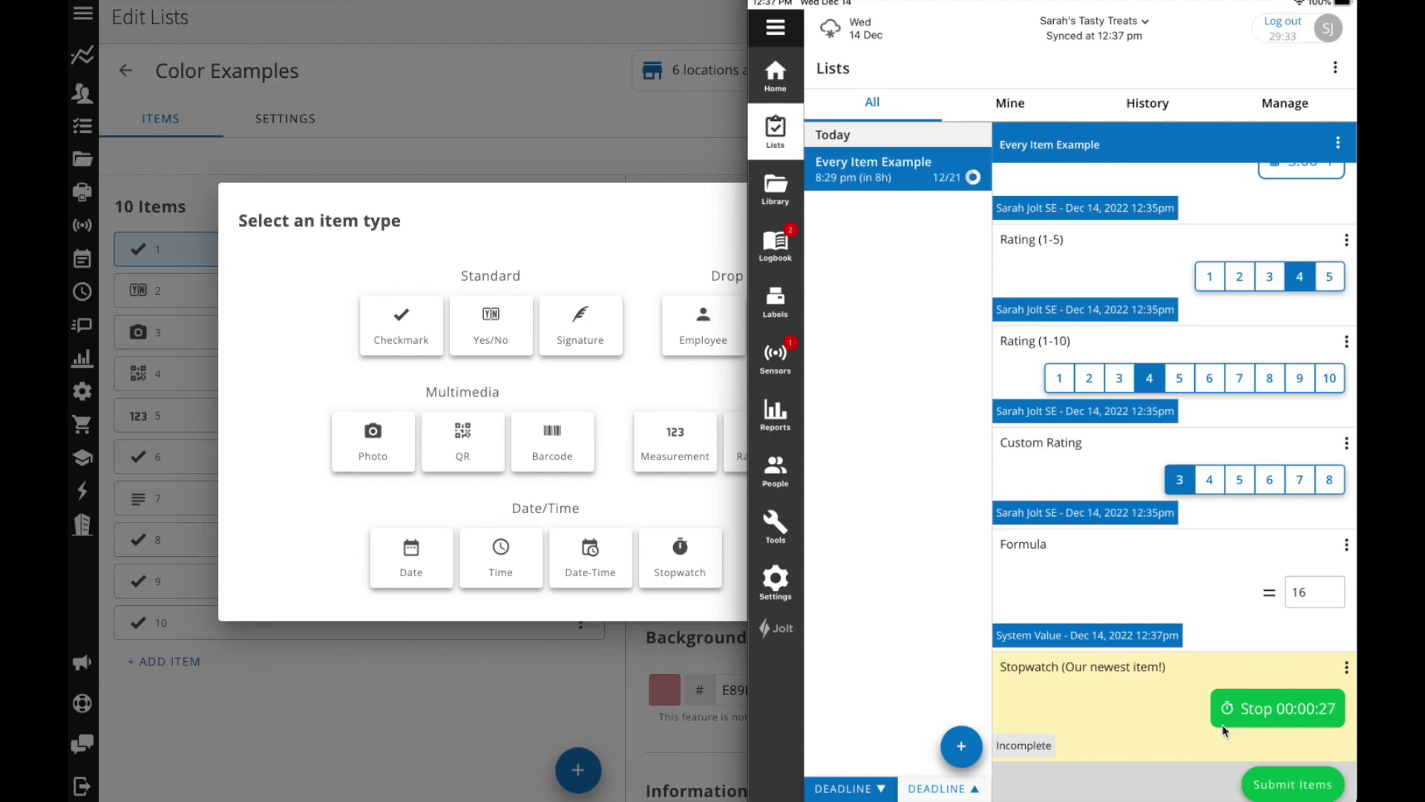
{"action": "left_click", "coordinate": [1262, 708]}
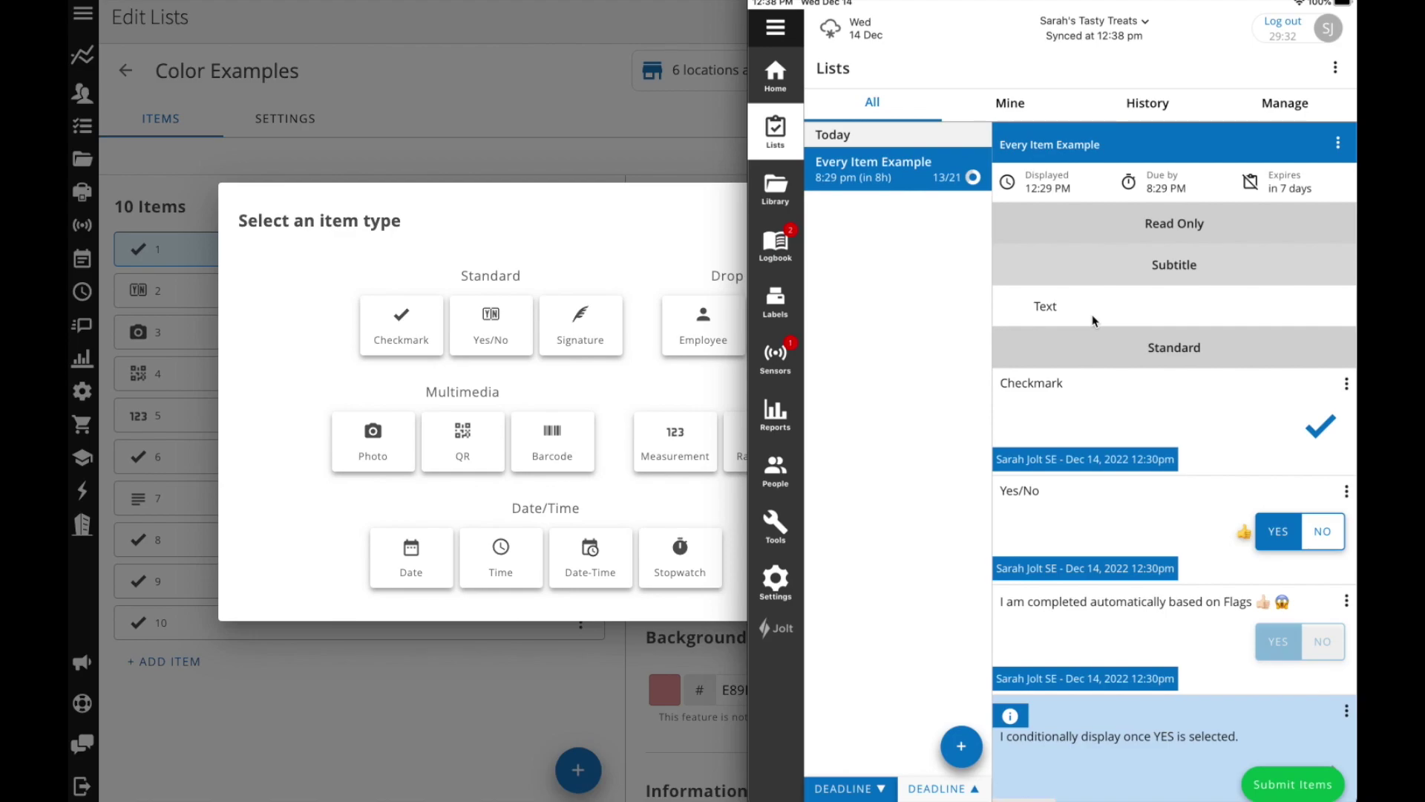
Step: Bring the Color Examples editor, with the Select an item type chooser listing every type through Sublist, back to the front
{"action": "left_click", "coordinate": [730, 264]}
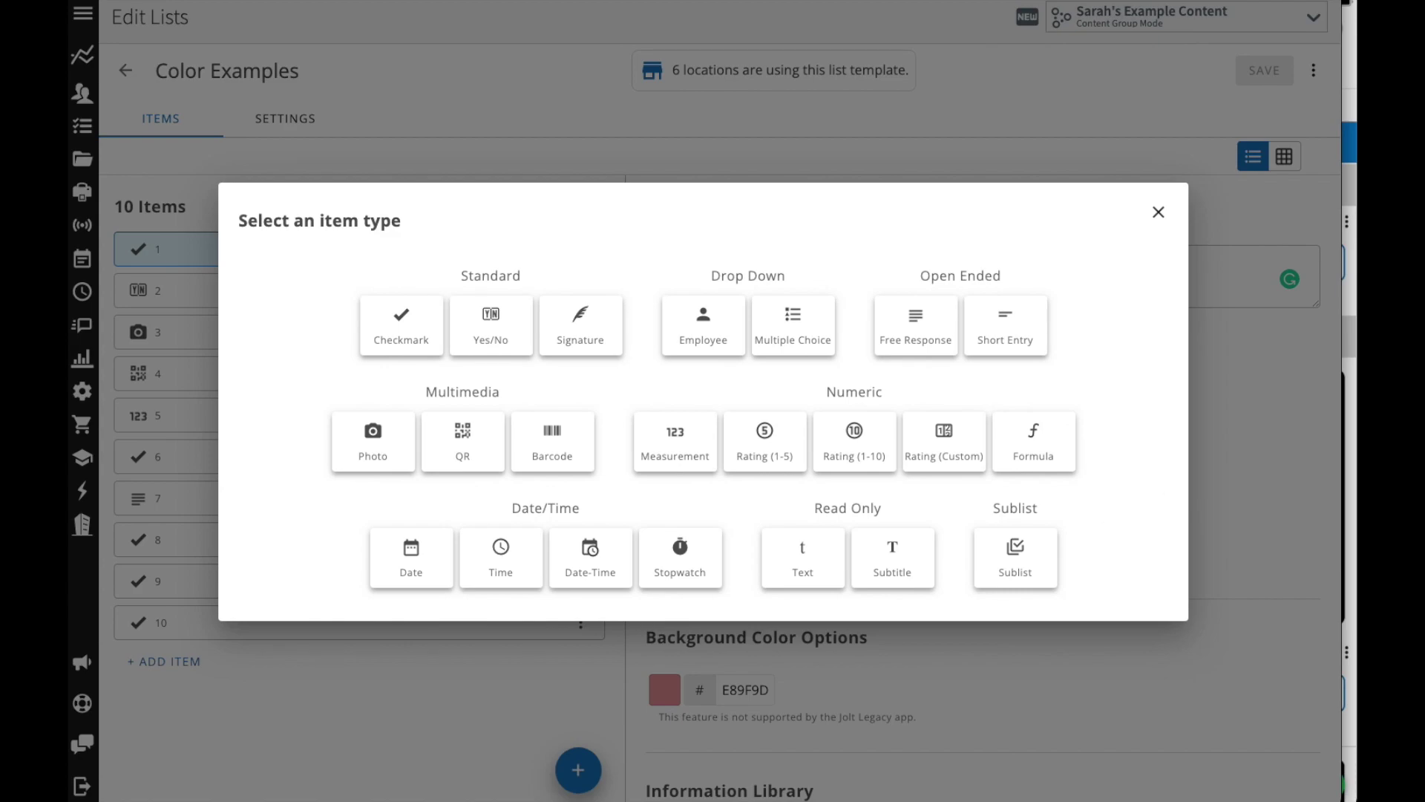
{"action": "left_click", "coordinate": [1343, 57]}
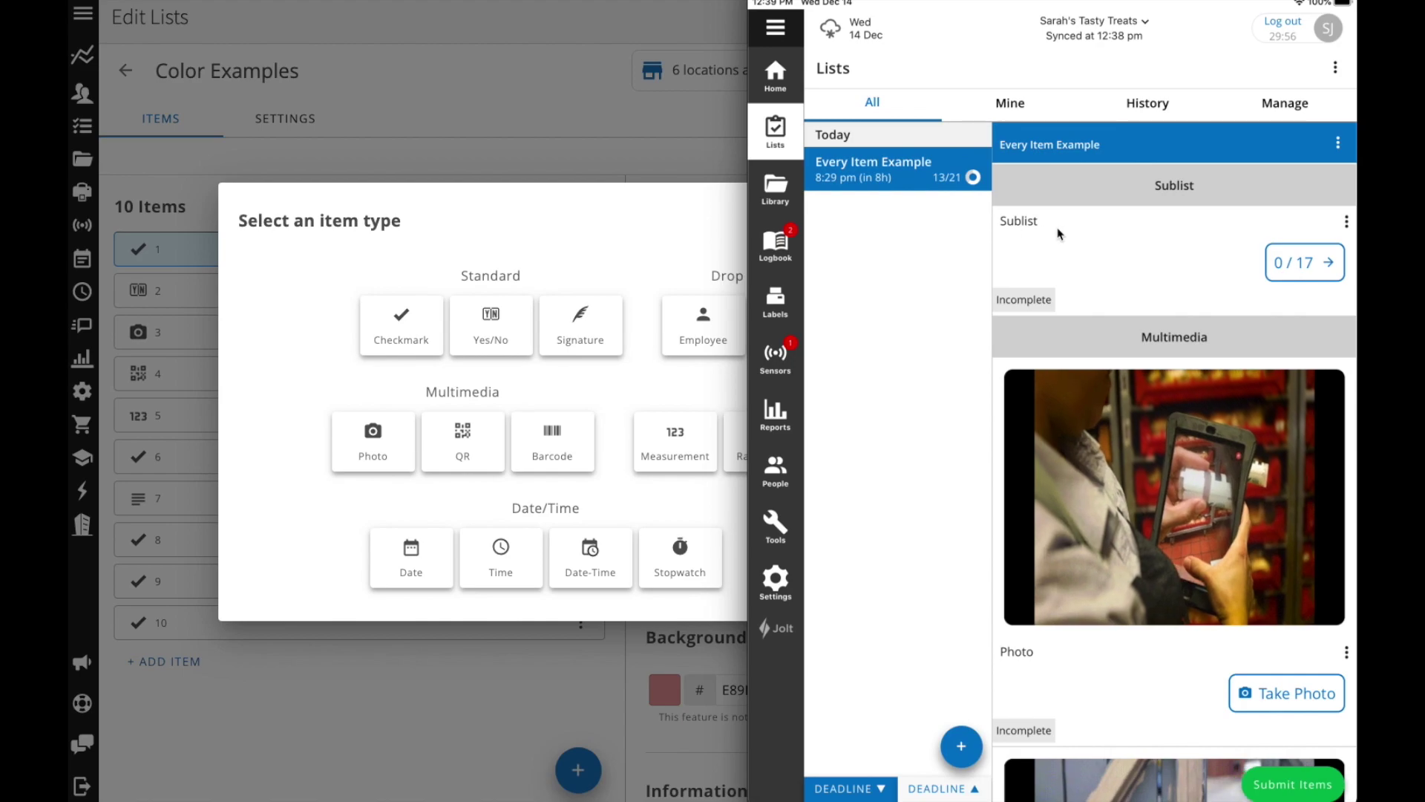
{"action": "left_click", "coordinate": [1295, 273]}
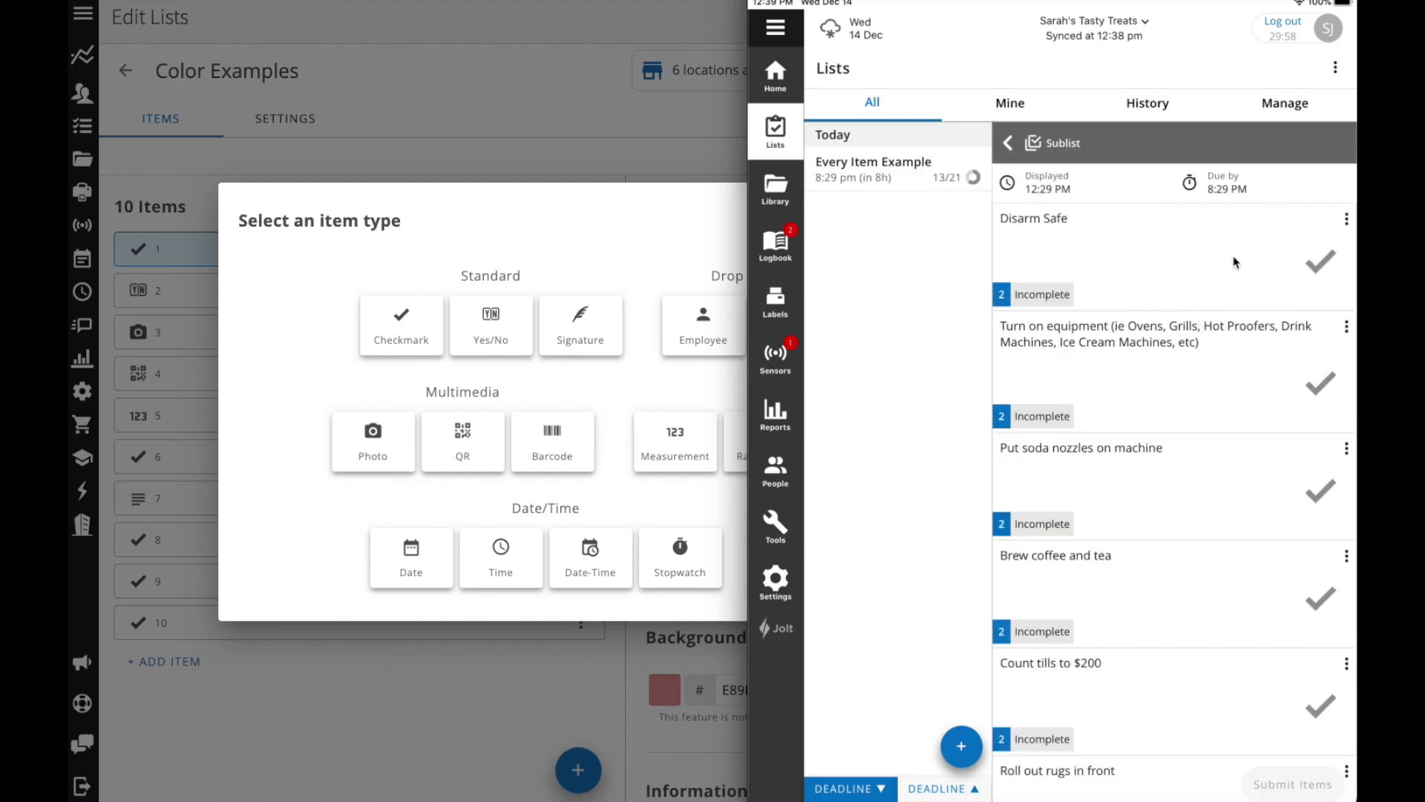
{"action": "left_click_drag", "start_coordinate": [1236, 459], "coordinate": [1221, 541]}
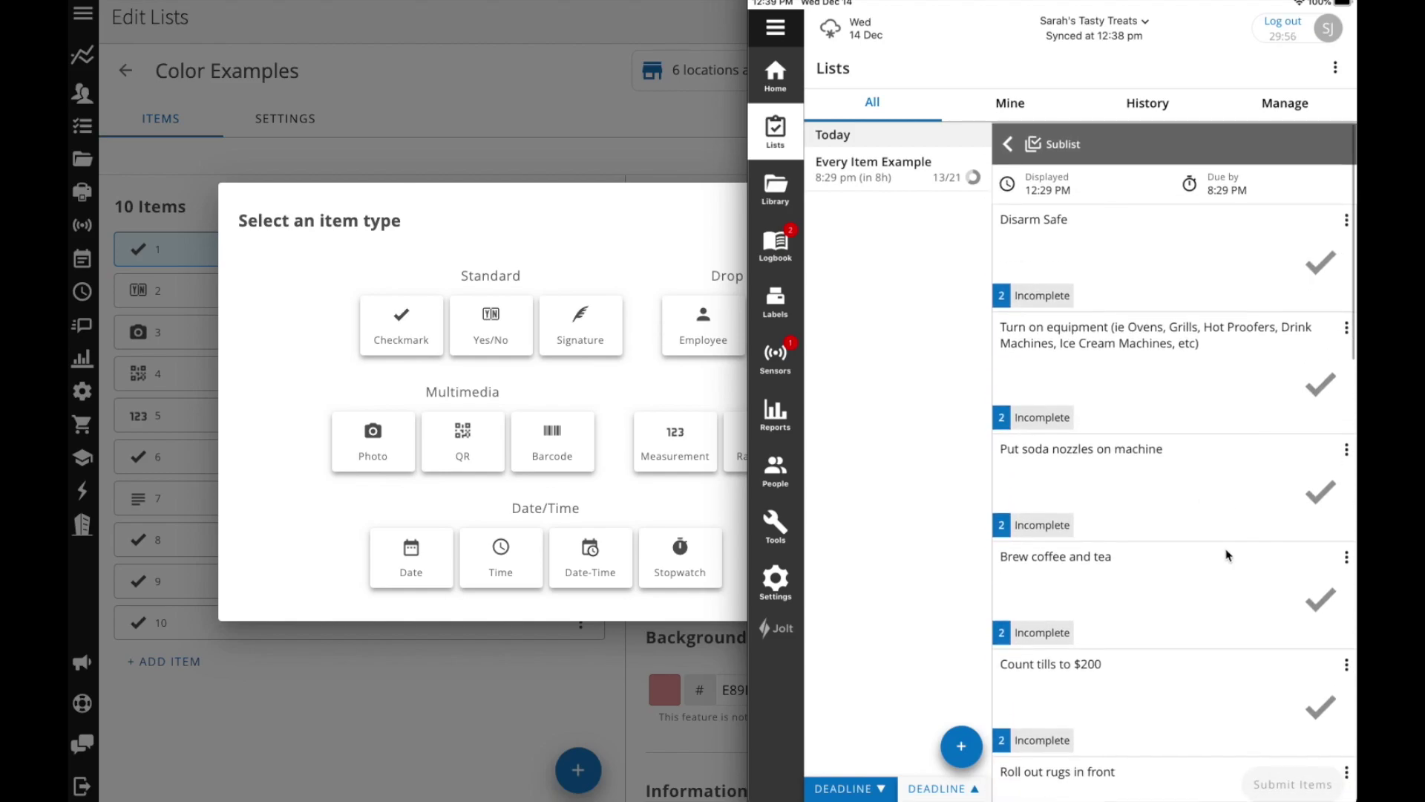